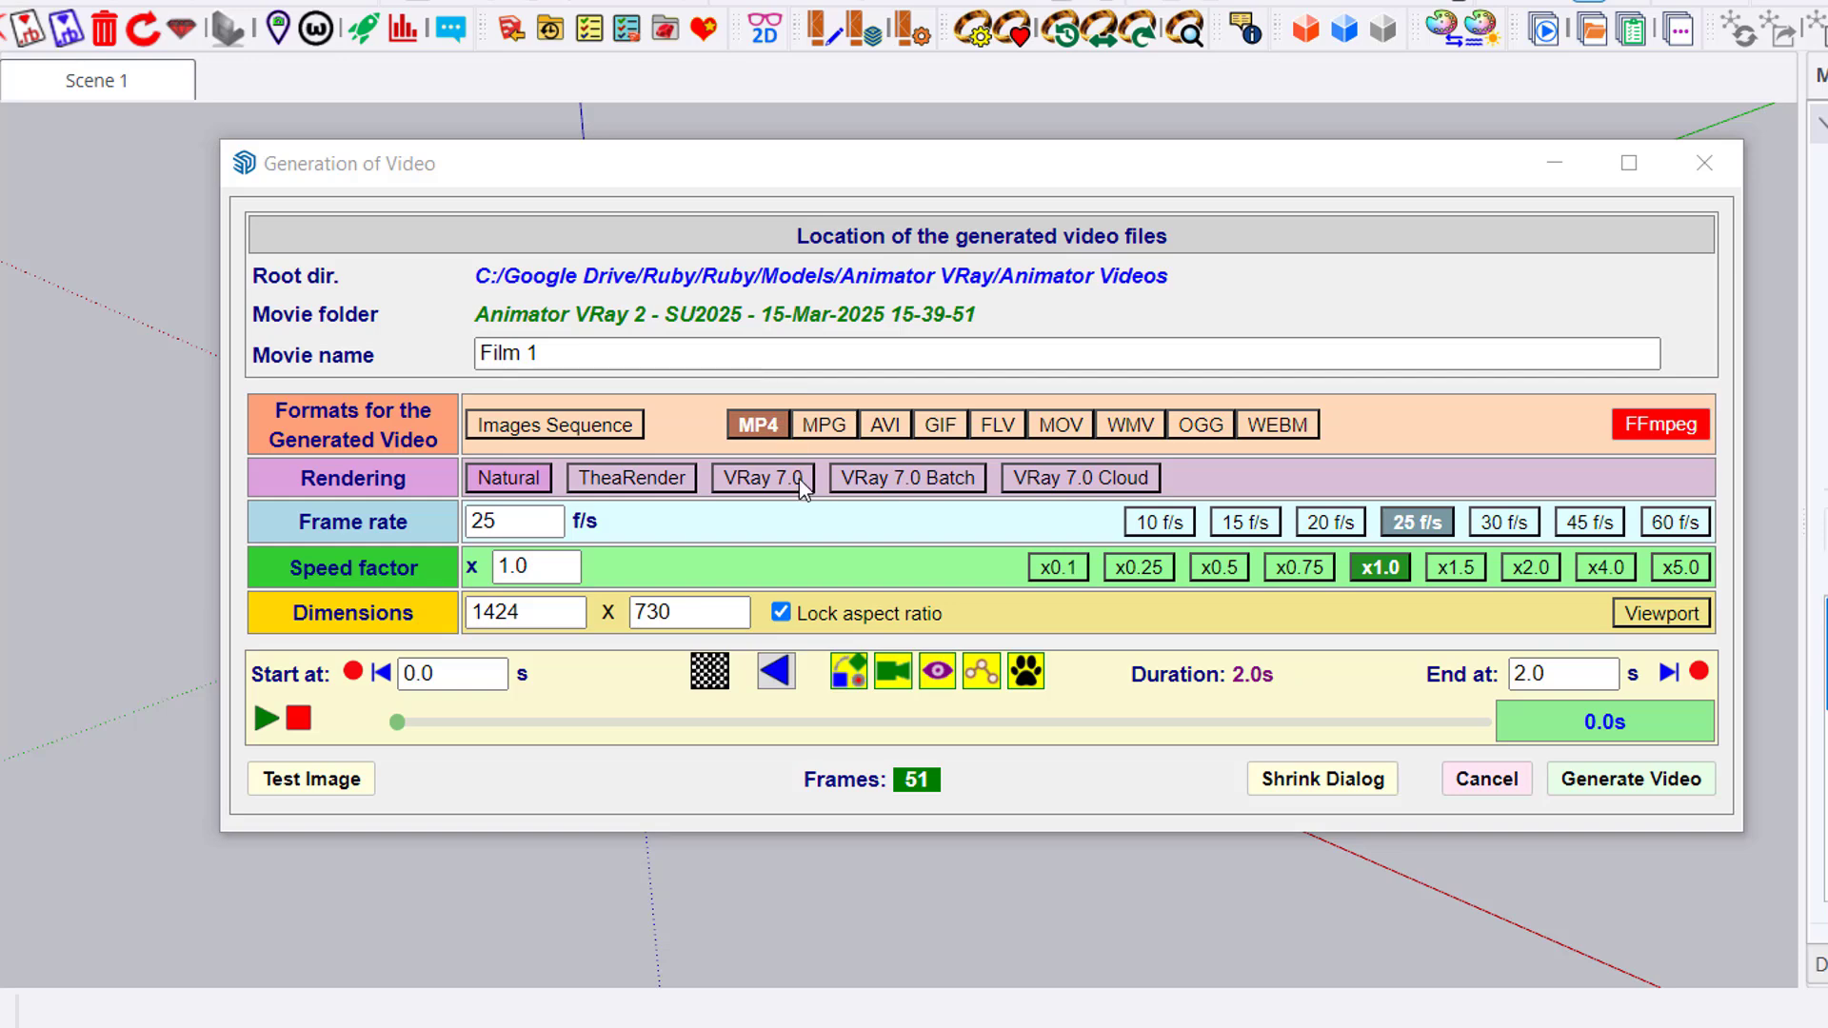
Generate the Film 1 video with VRay 7.0 rendering and a speed factor of x4.0.
{"action": "left_click", "coordinate": [800, 481]}
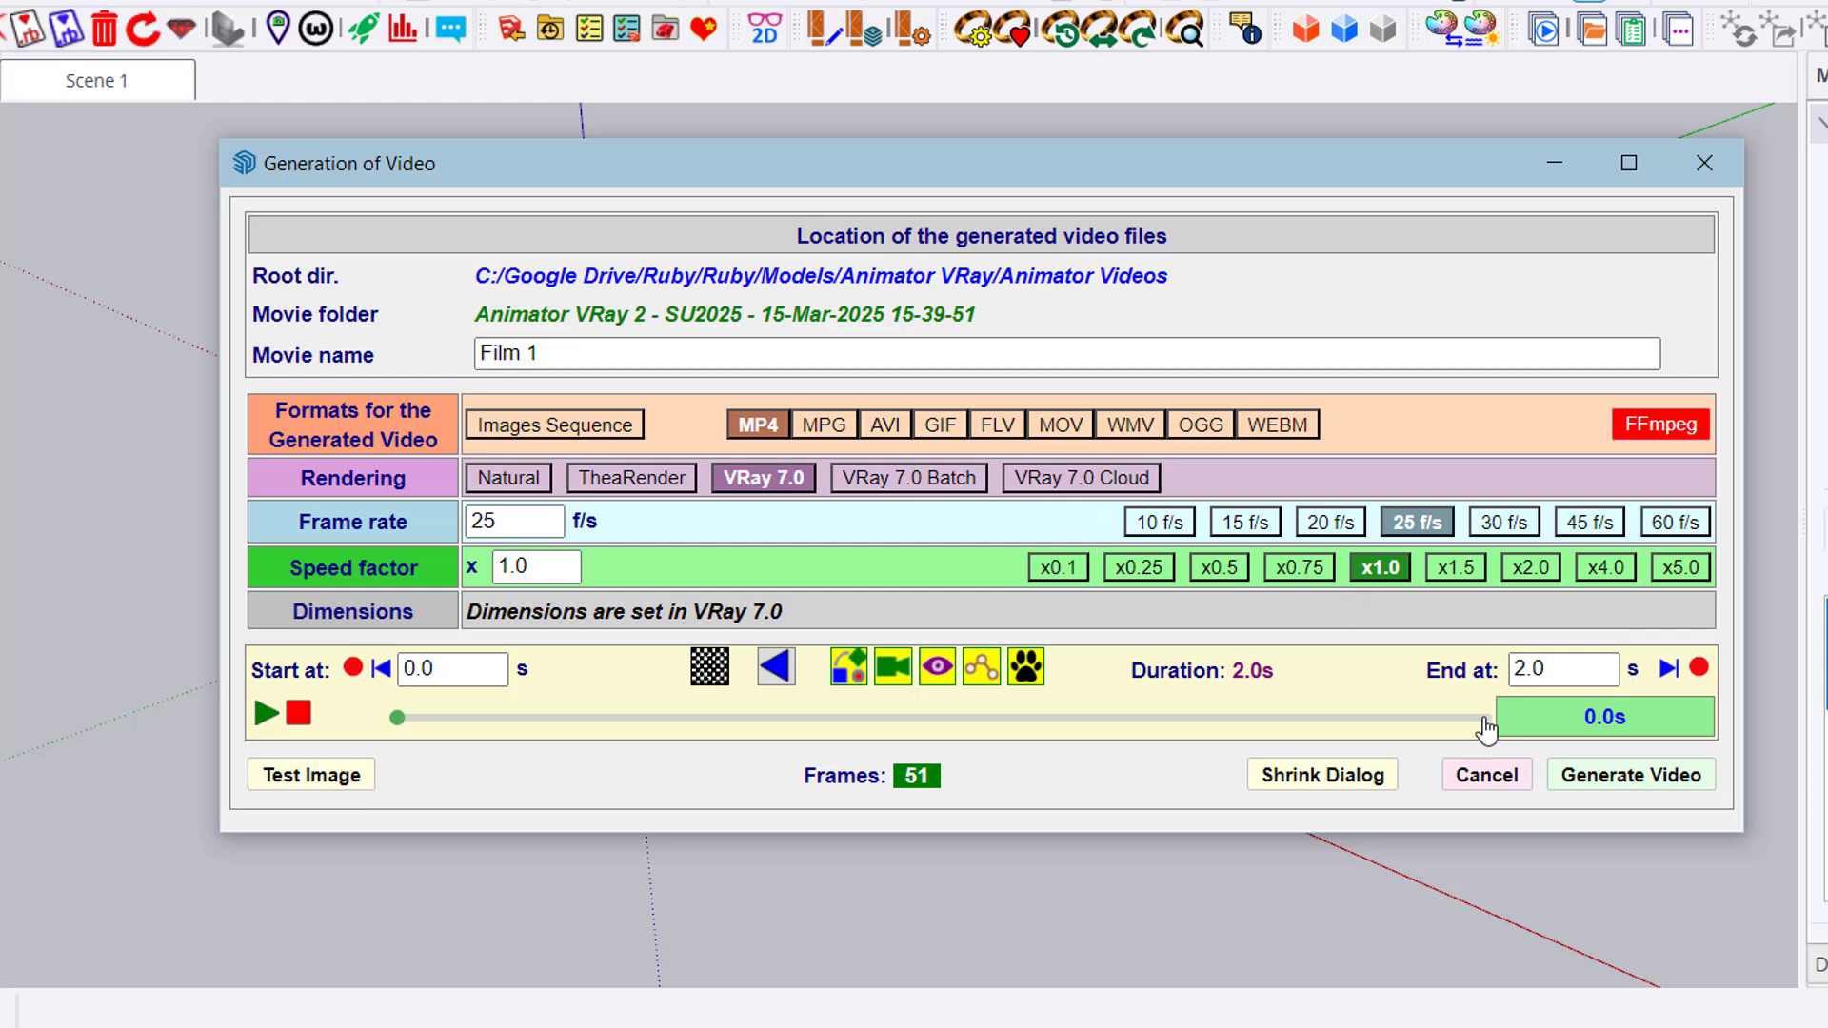
{"action": "left_click", "coordinate": [1620, 571]}
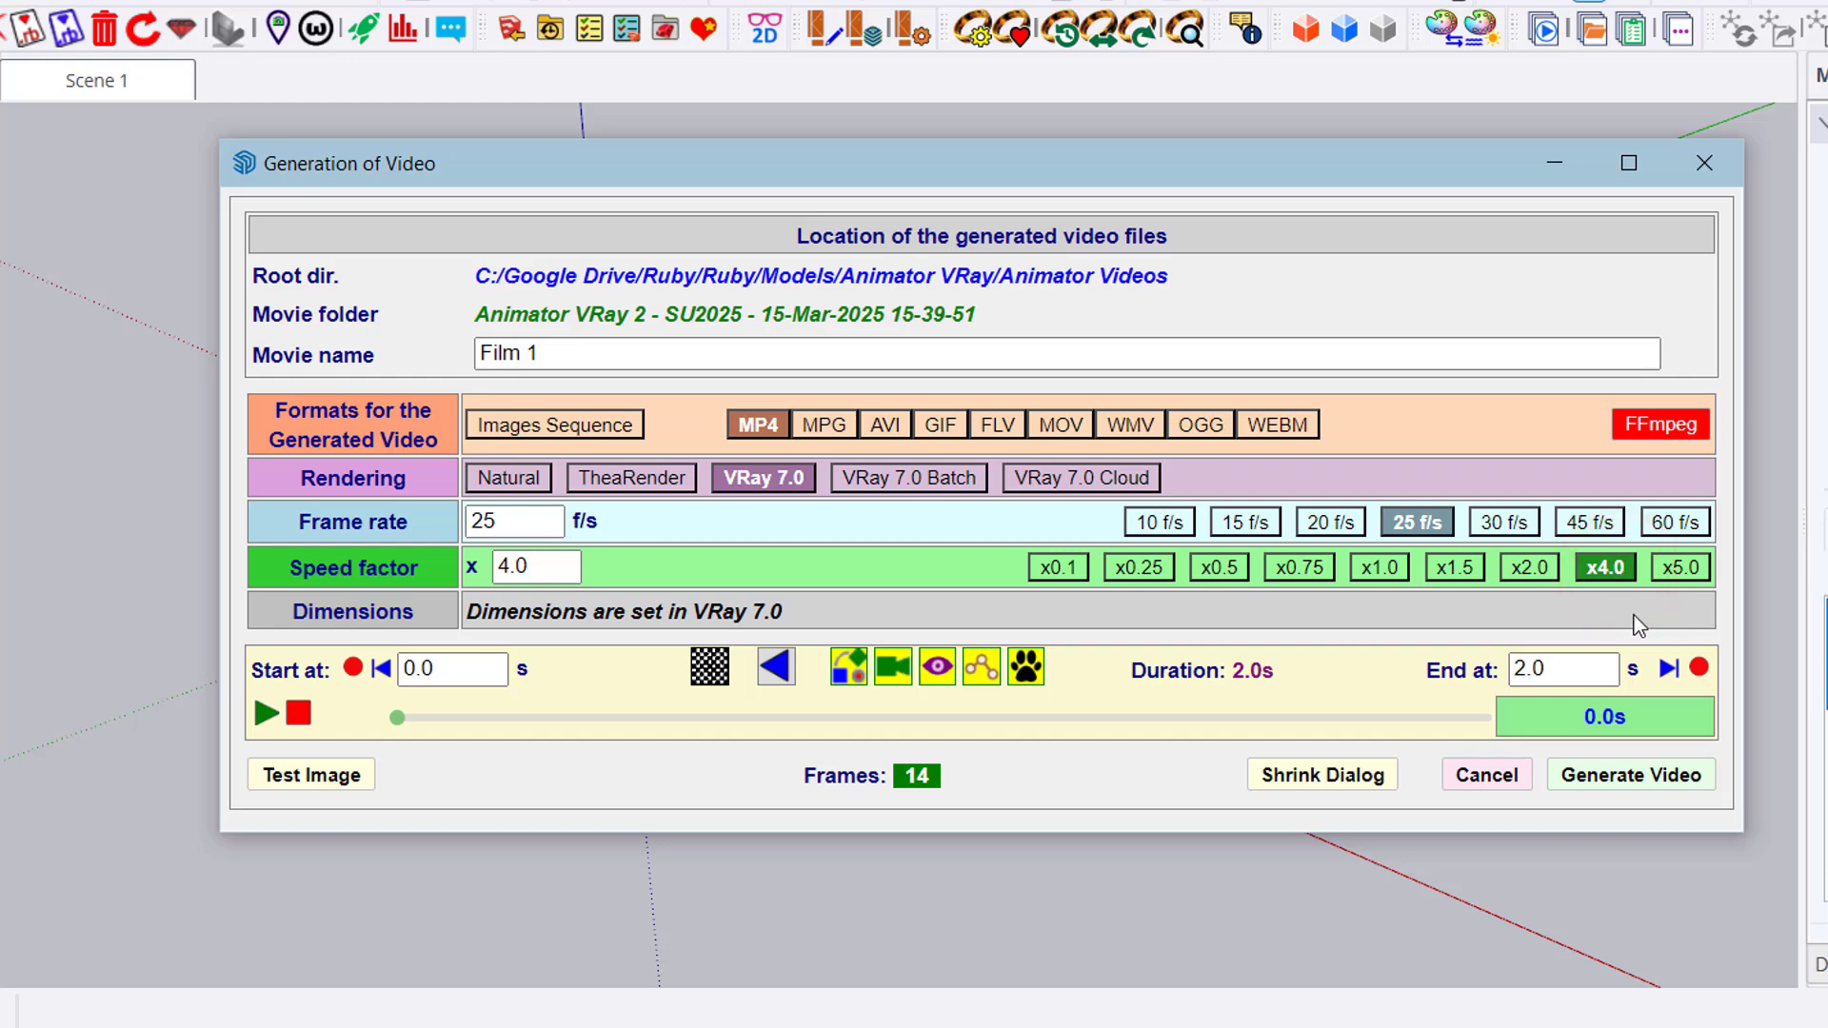
{"action": "left_click", "coordinate": [1683, 777]}
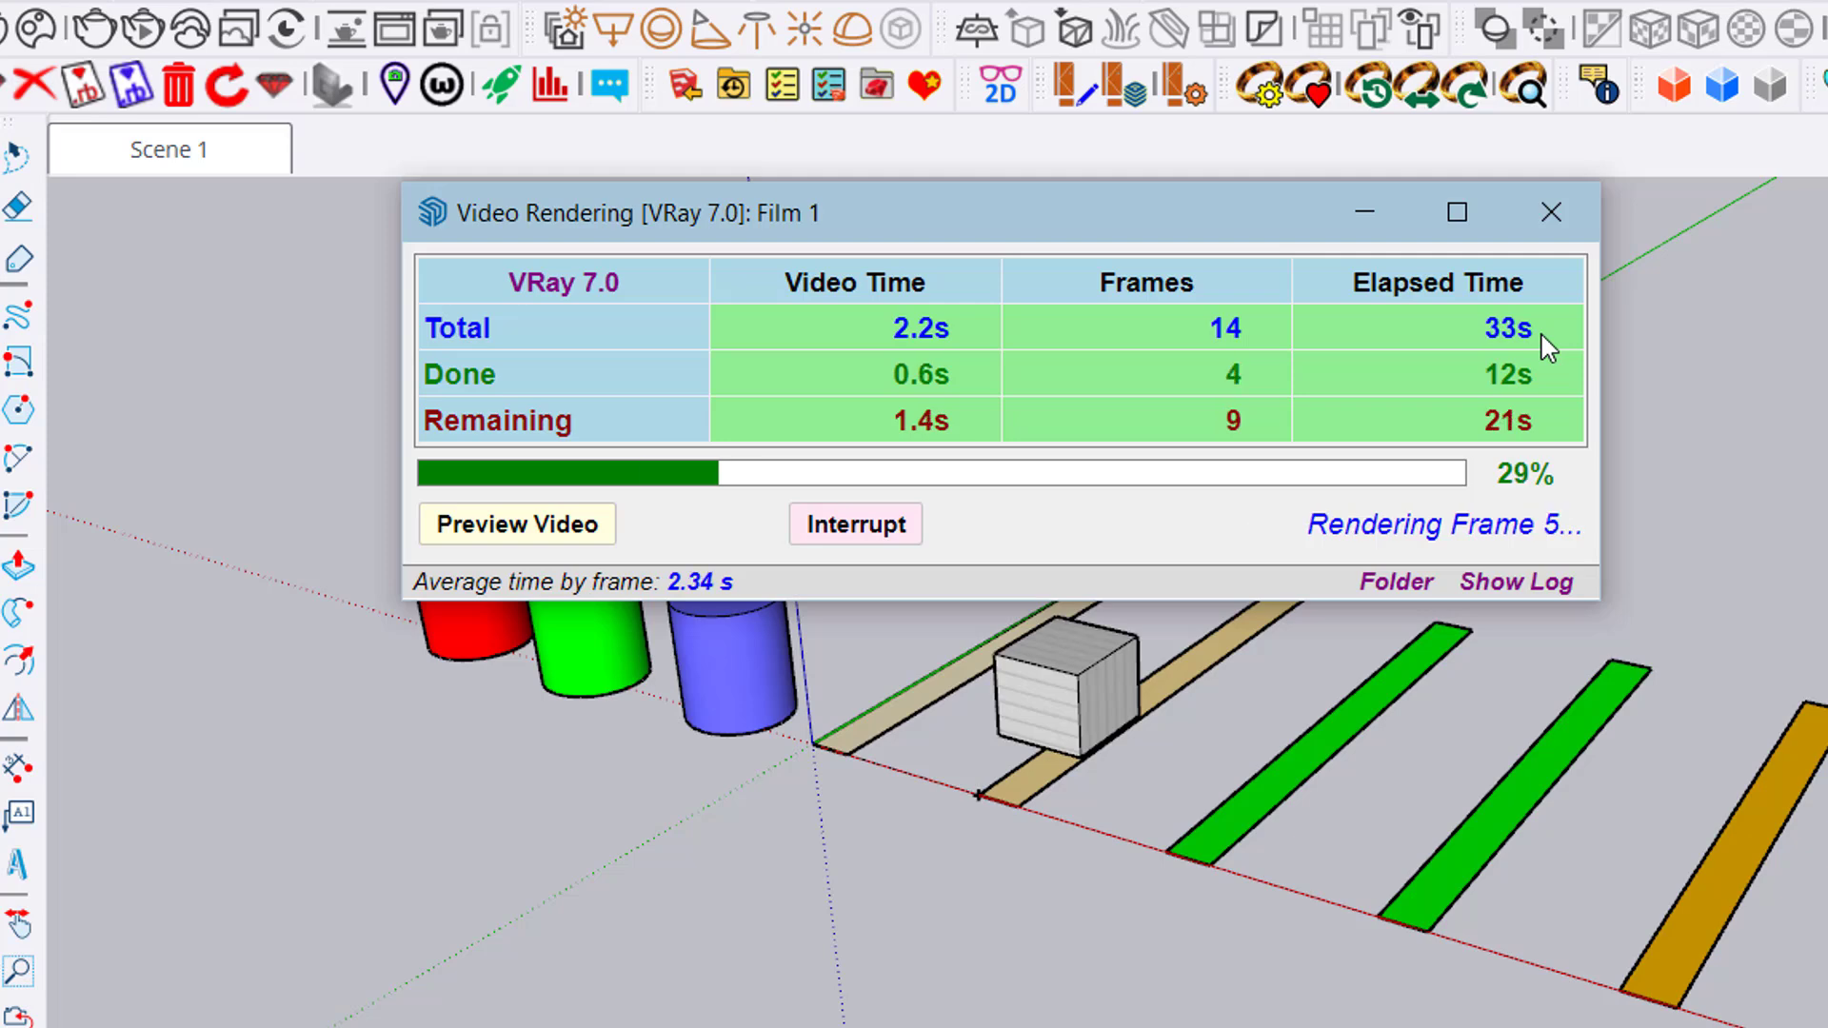
Interrupt the video rendering with the Finish Later option, save Film 1 and exit the Animator editor.
{"action": "left_click", "coordinate": [884, 528]}
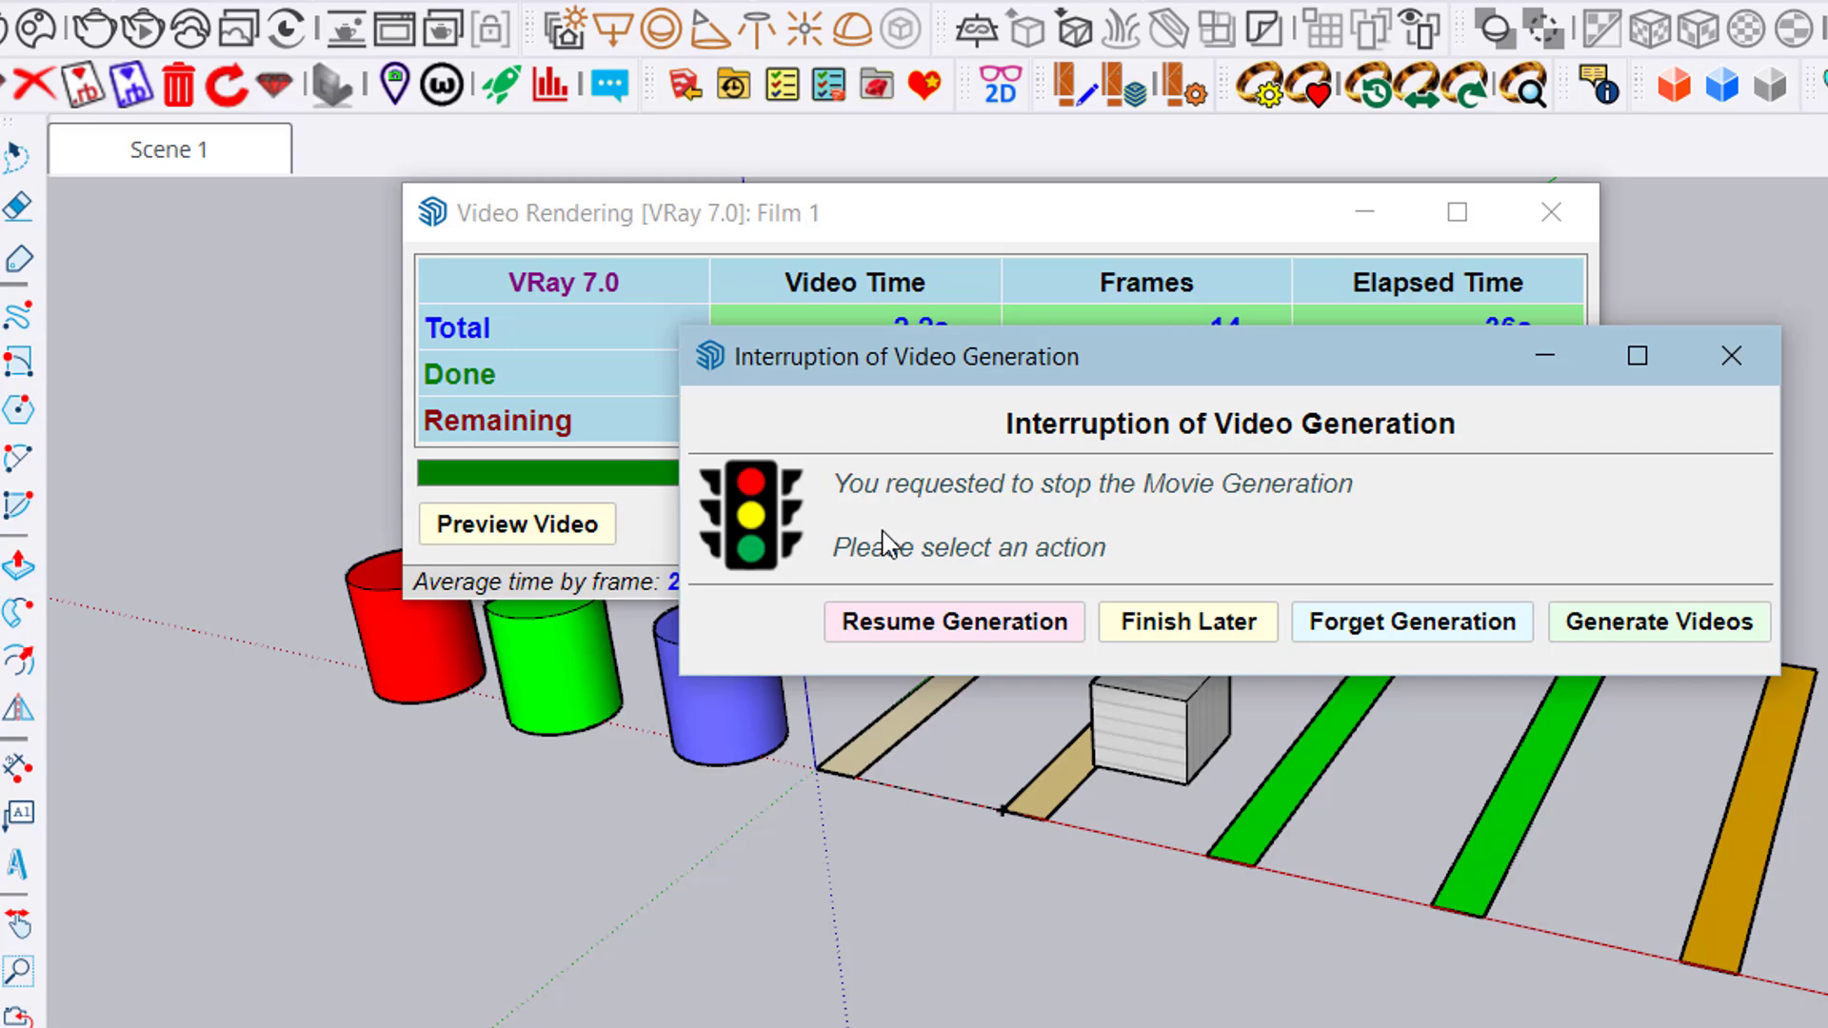
{"action": "left_click", "coordinate": [1235, 632]}
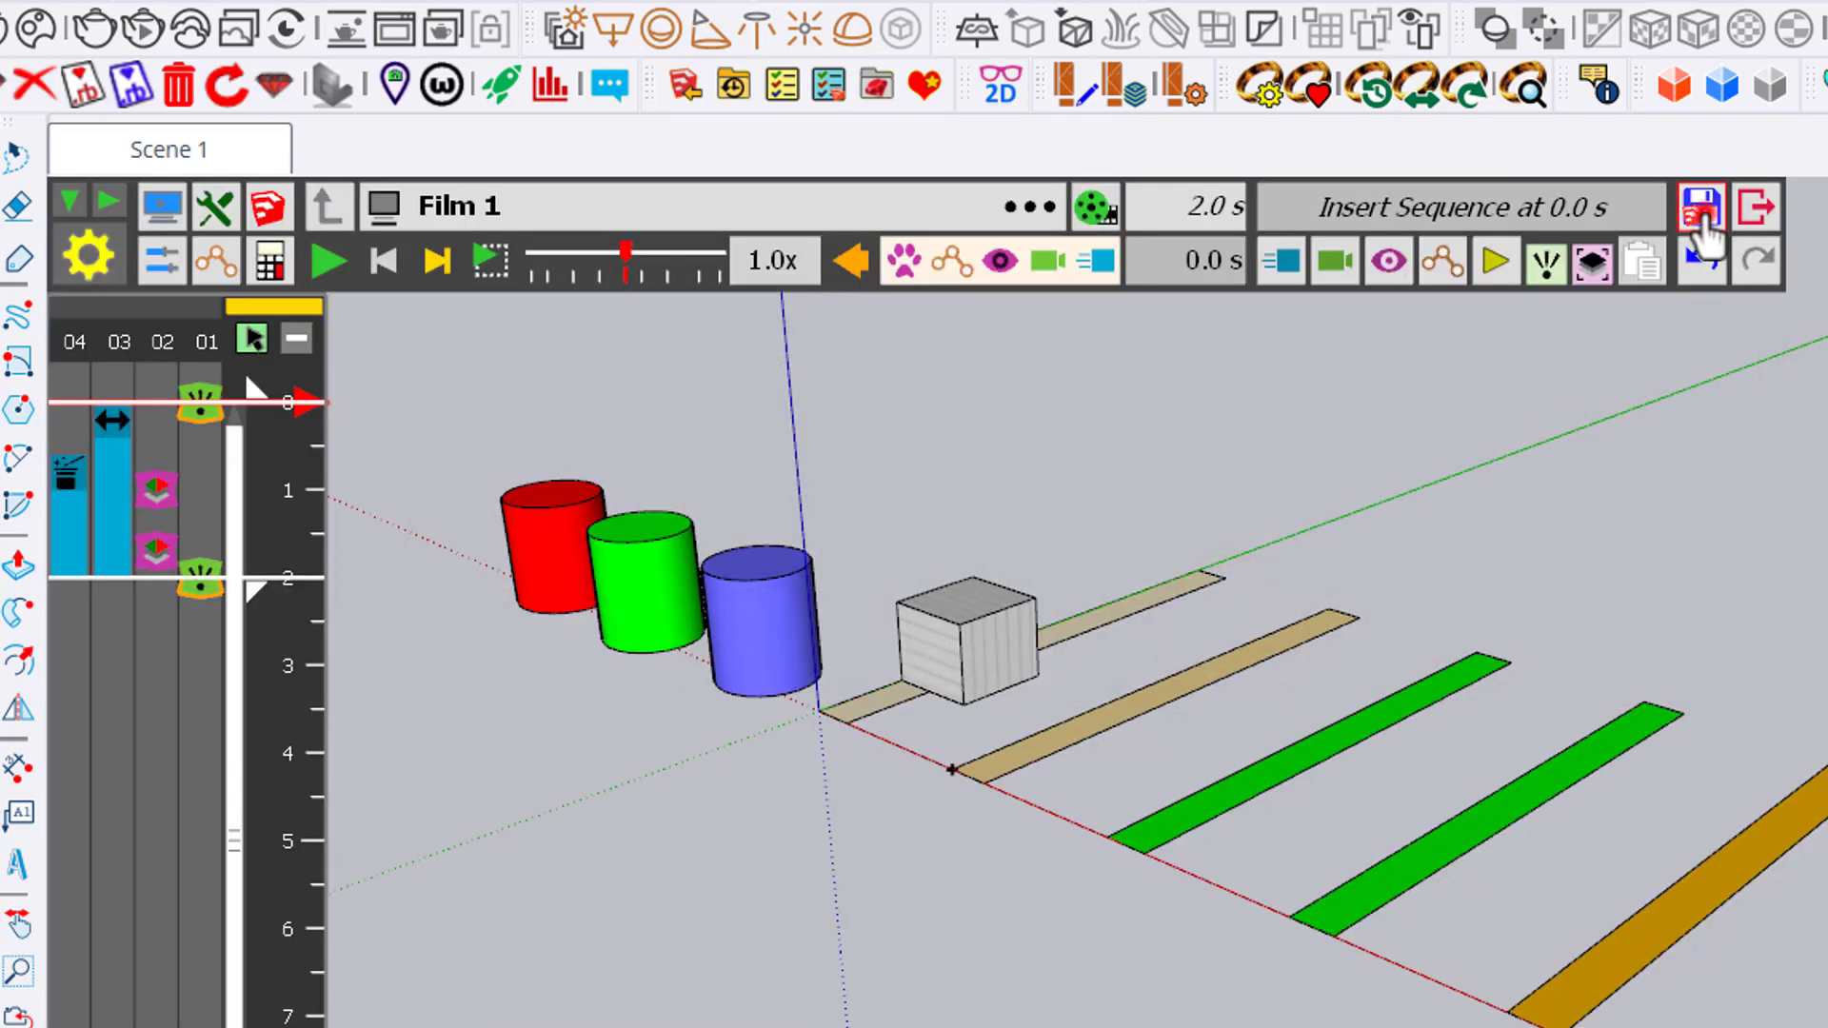
{"action": "left_click", "coordinate": [1703, 213]}
{"action": "left_click", "coordinate": [1756, 214]}
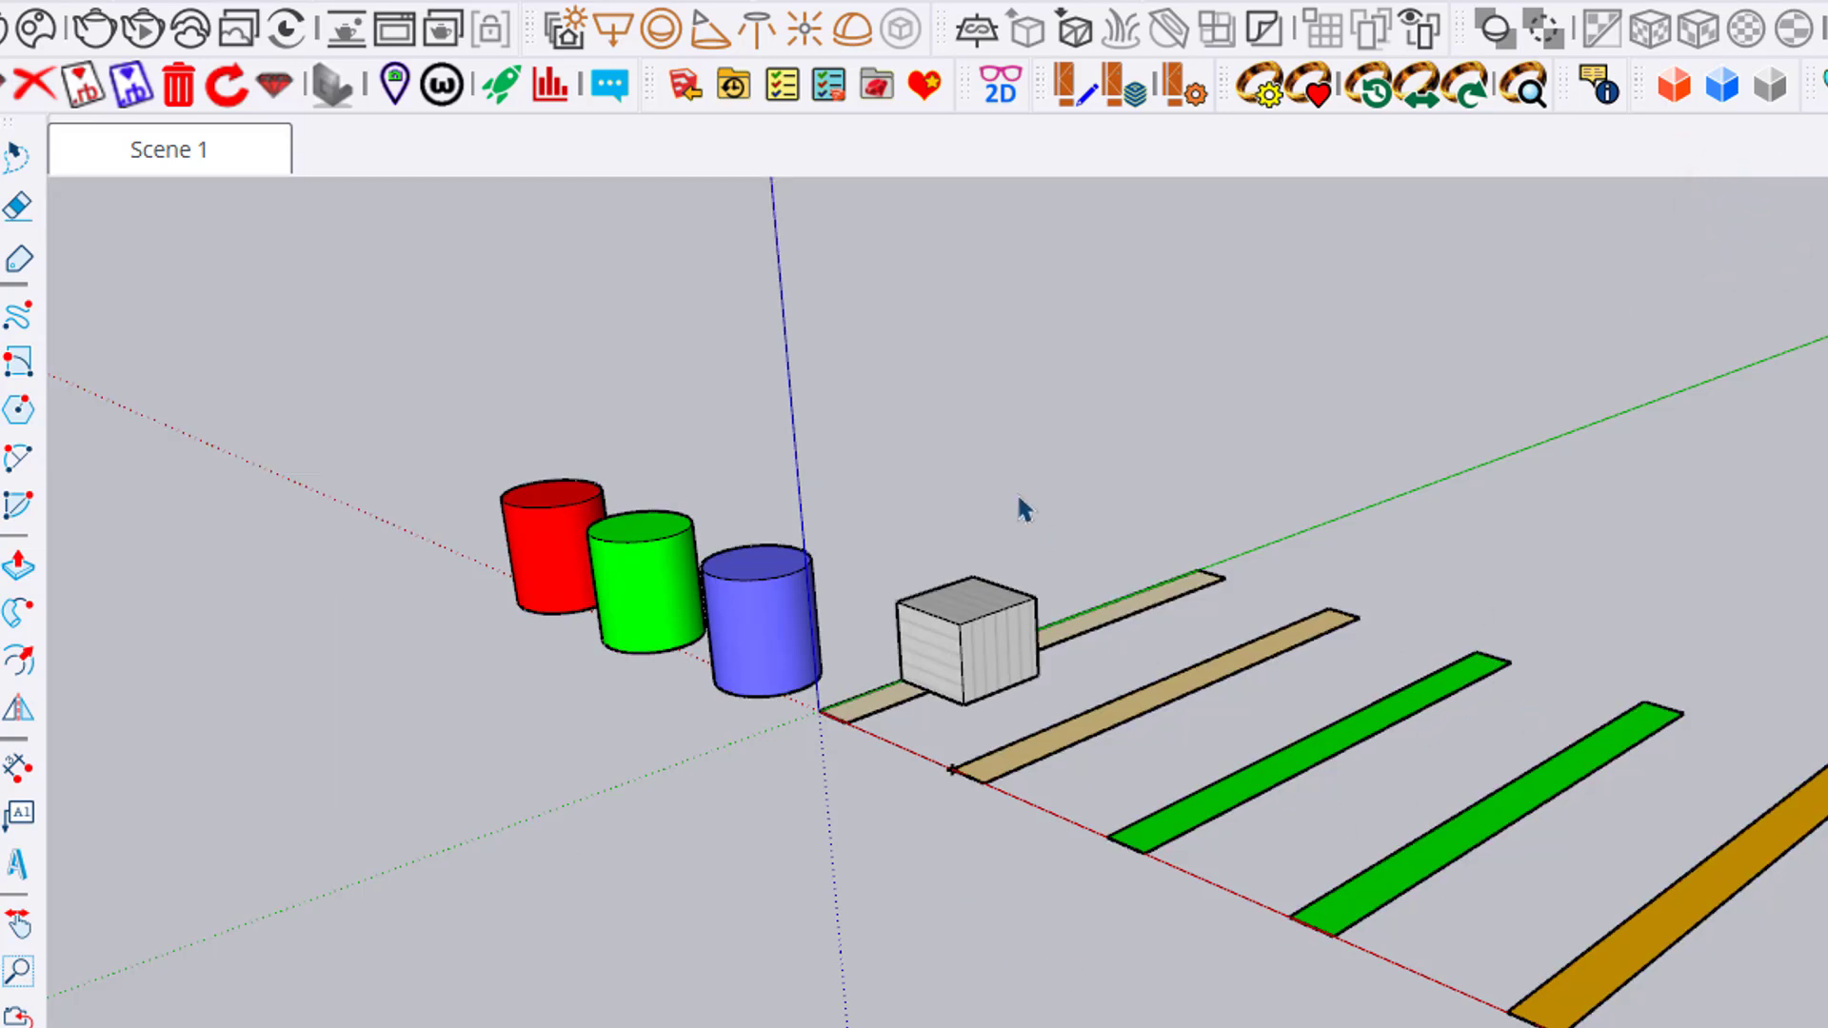
Reopen the Animator editor and finish the pending VRay 7.0 video generation of Film 1.
{"action": "left_click", "coordinate": [582, 8]}
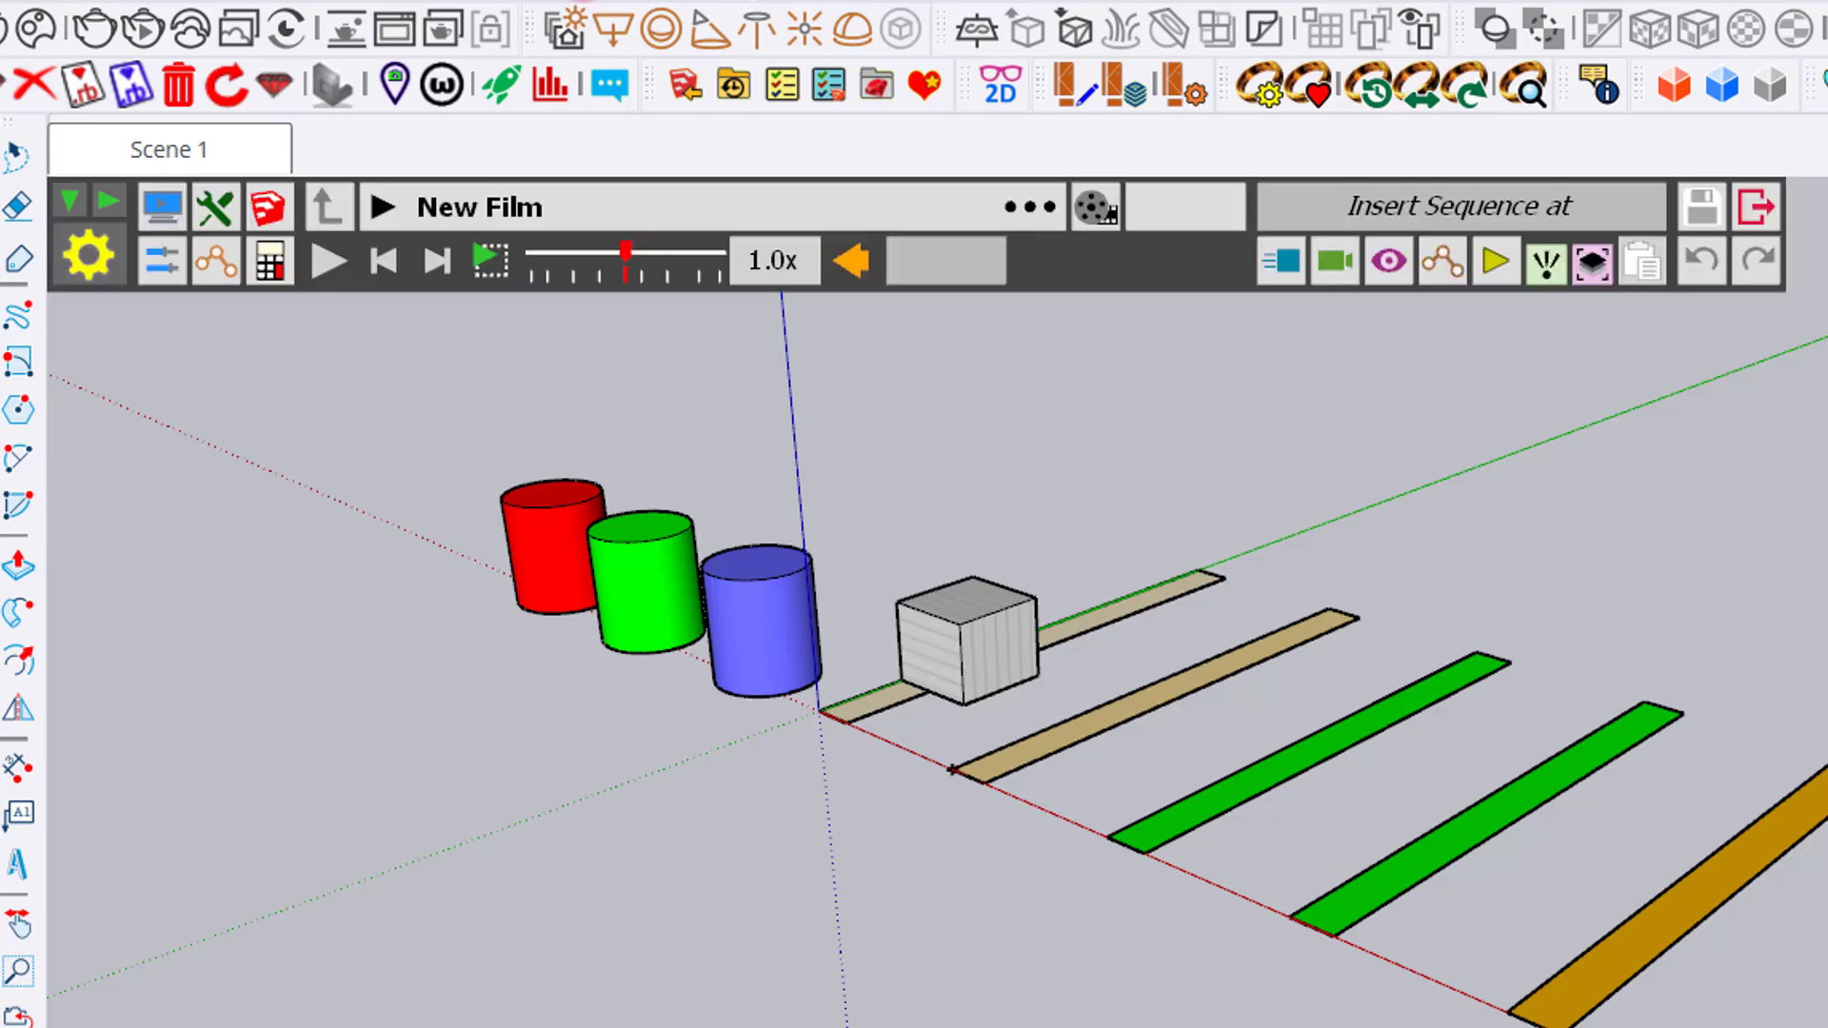
{"action": "left_click", "coordinate": [1093, 203]}
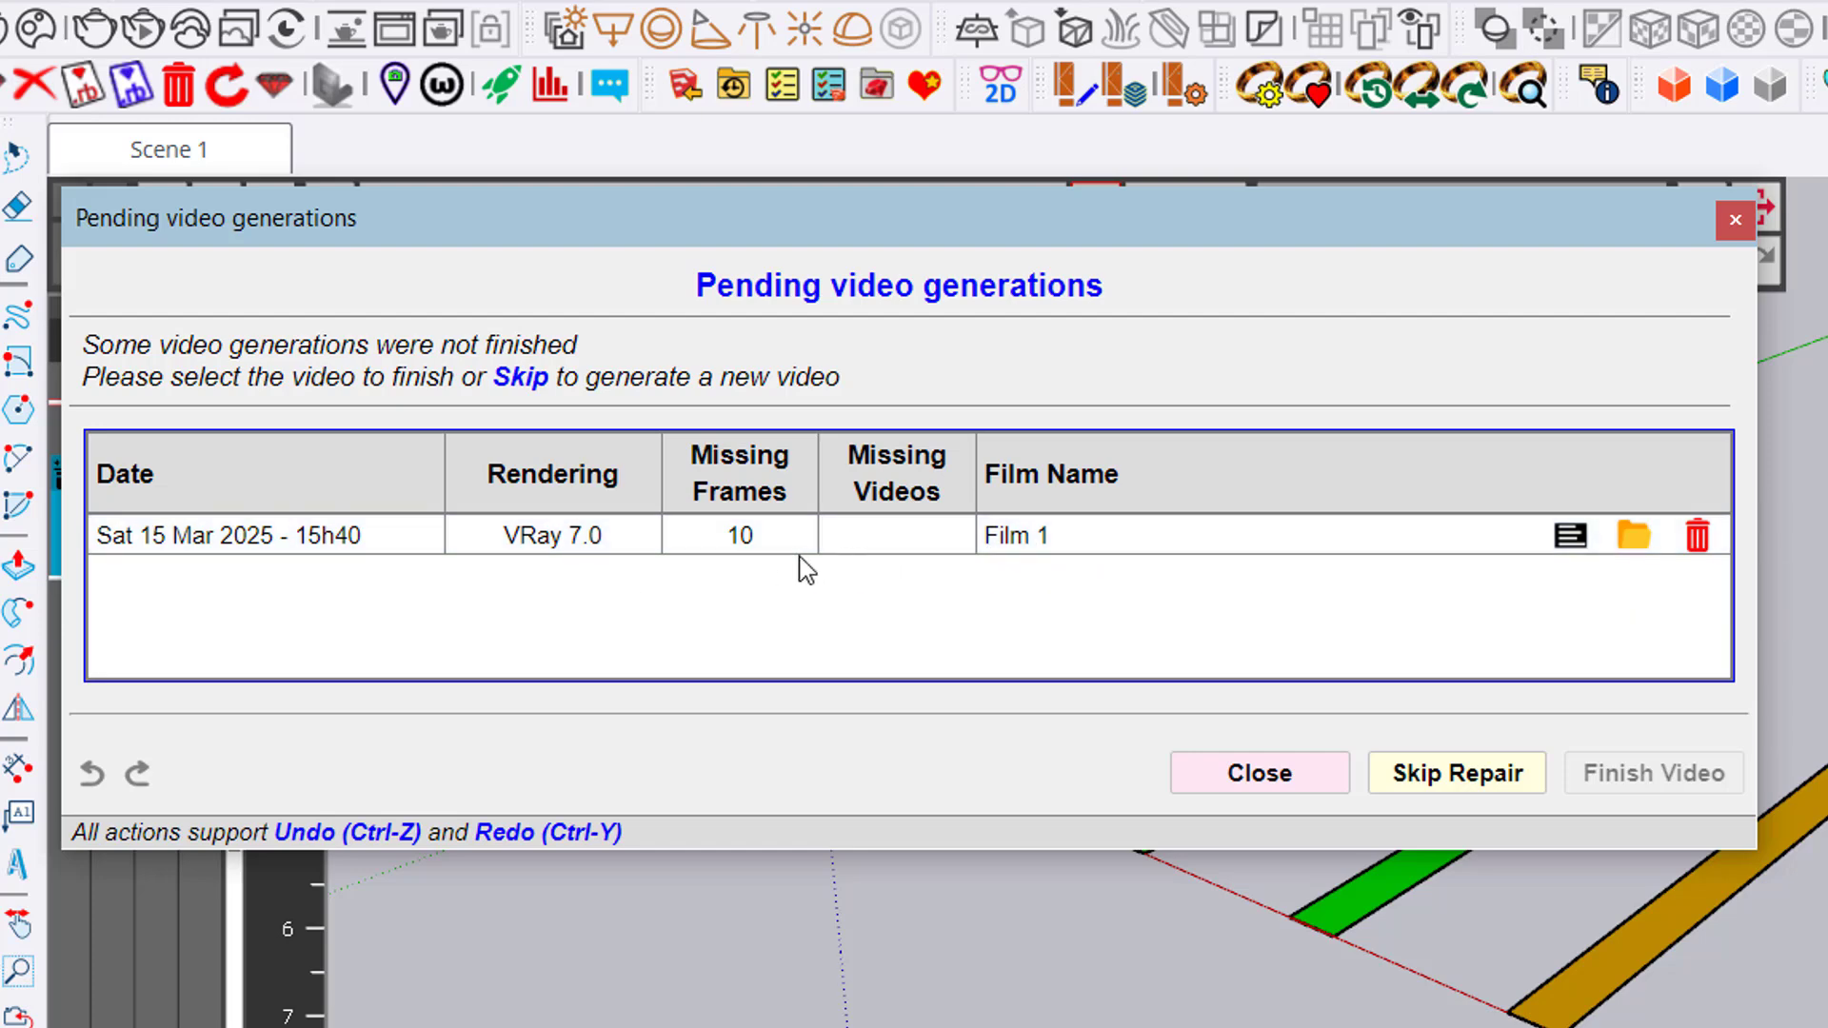
{"action": "mouse_move", "coordinate": [755, 569]}
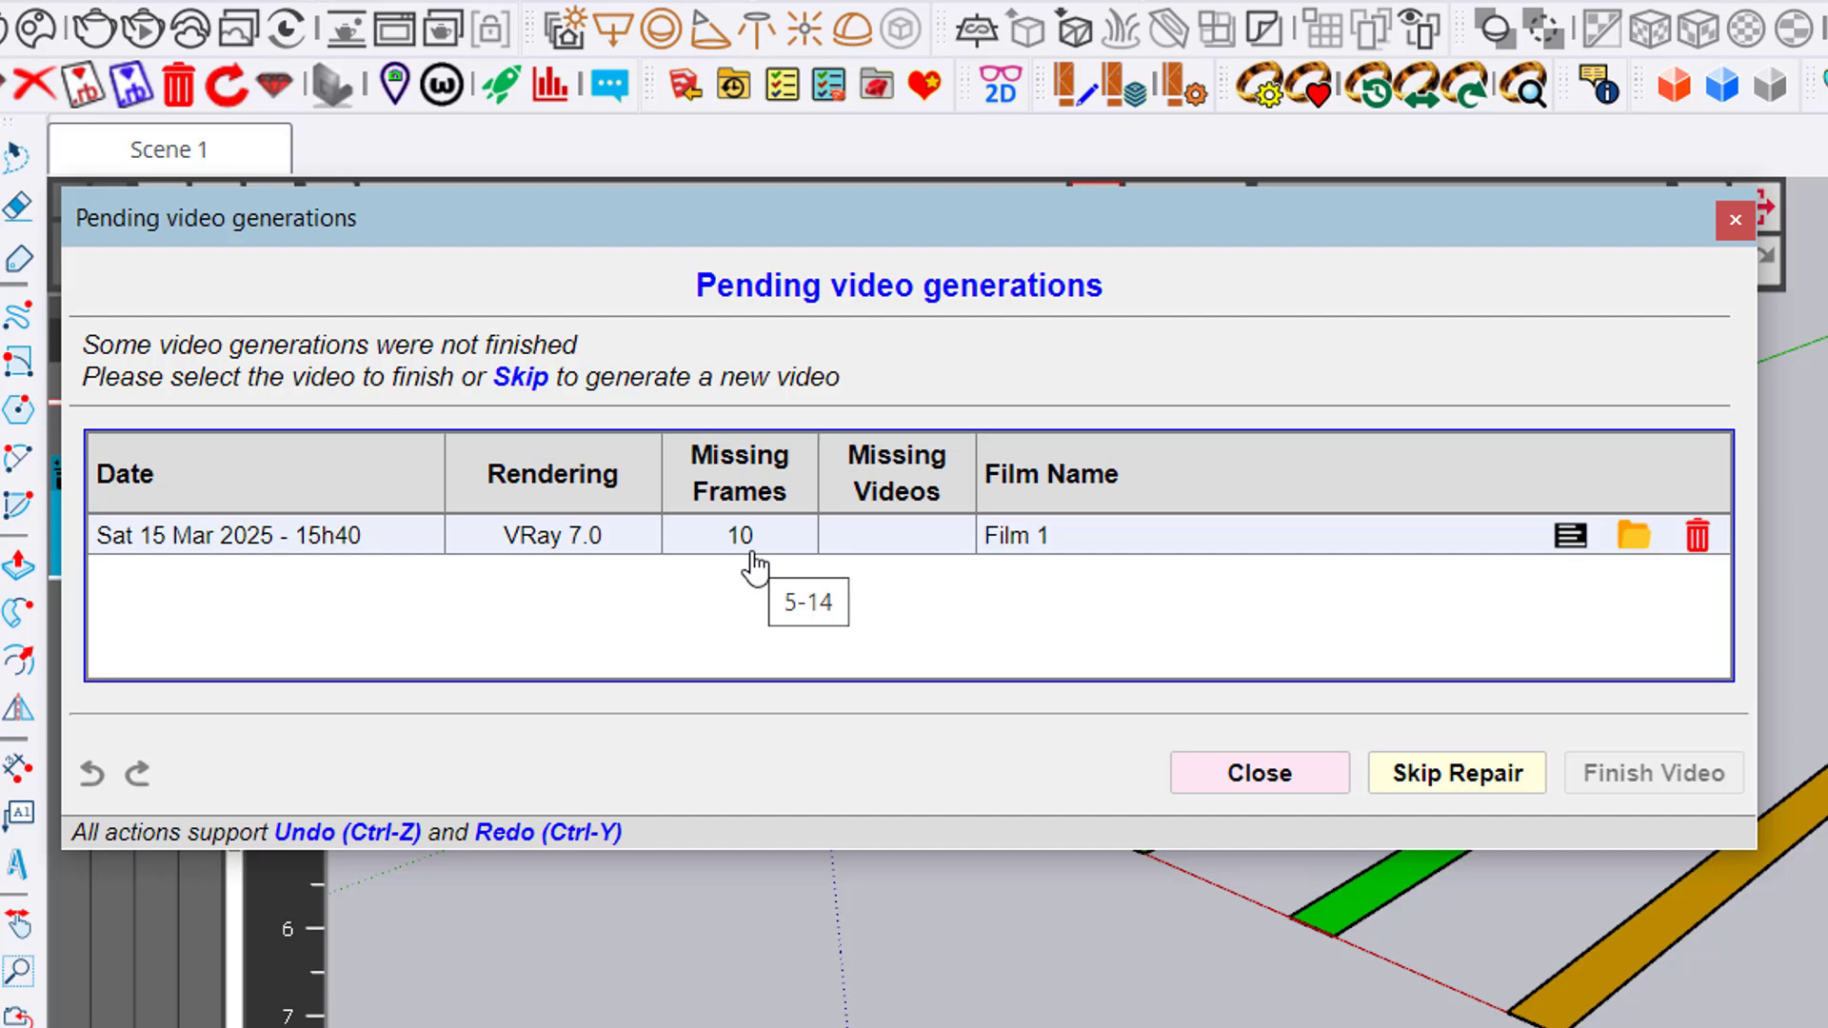
{"action": "left_click", "coordinate": [1093, 539]}
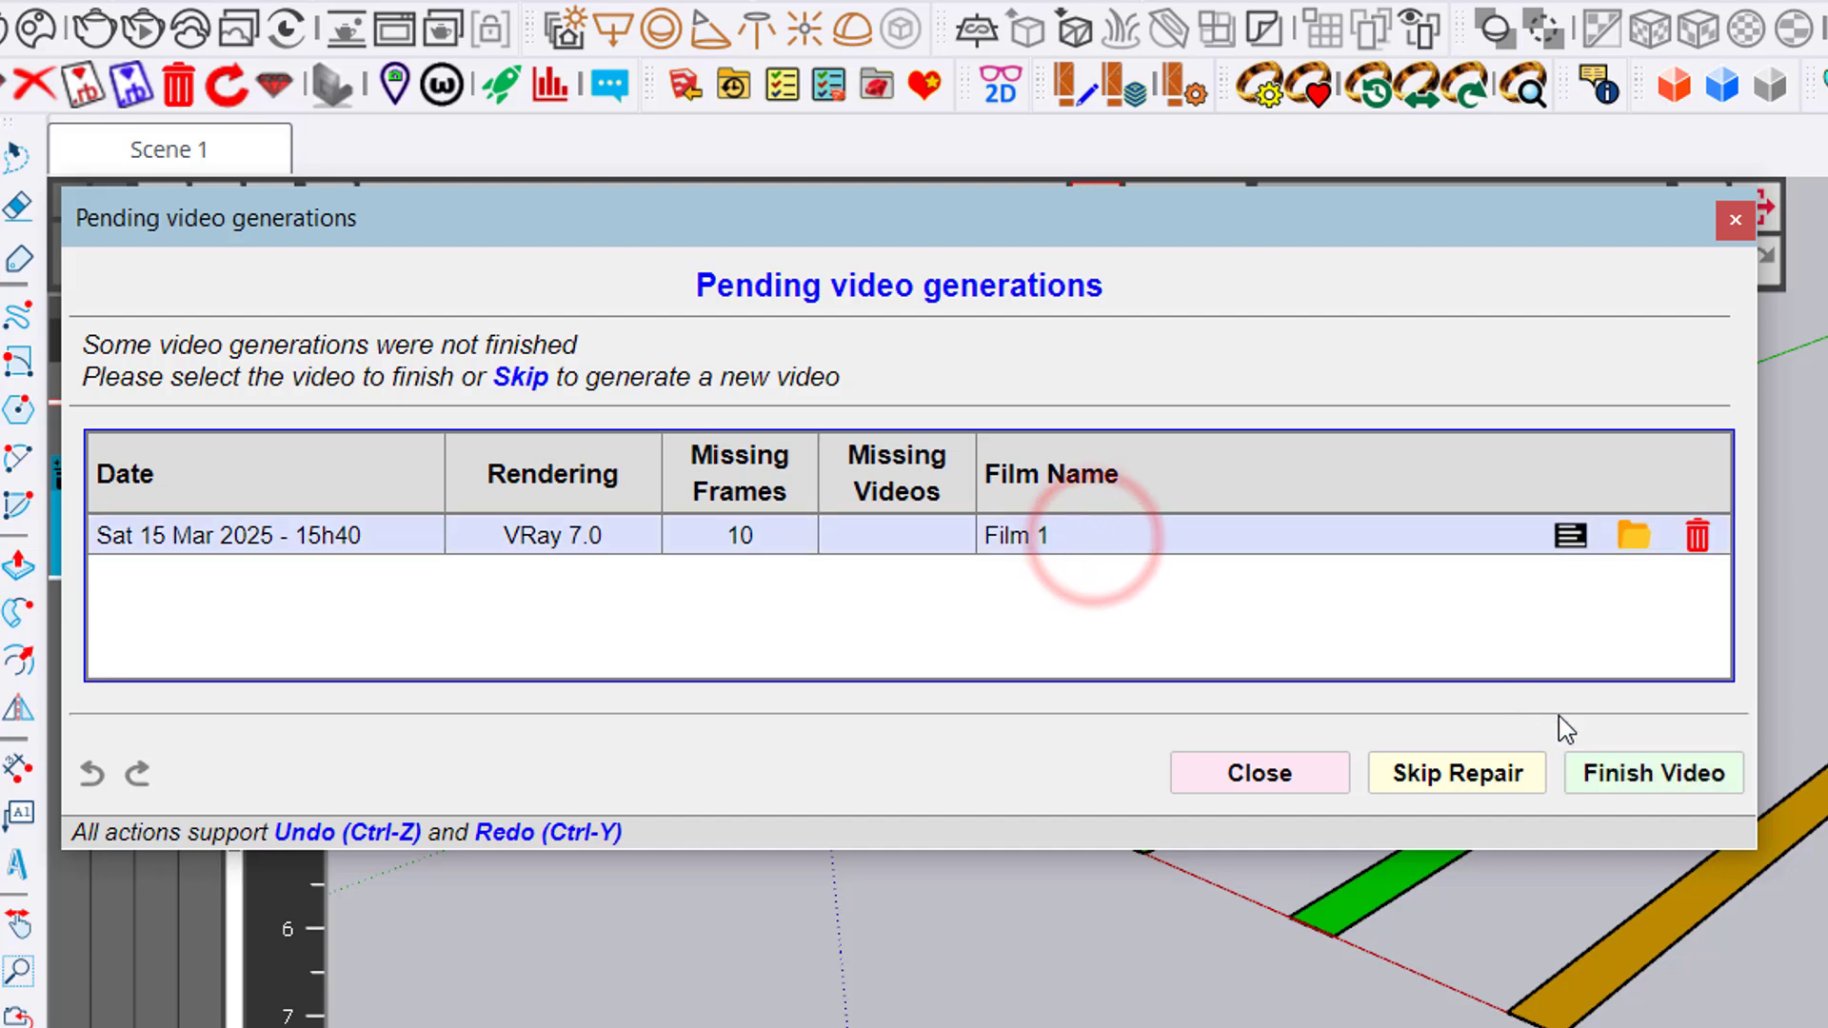
{"action": "left_click", "coordinate": [1671, 773]}
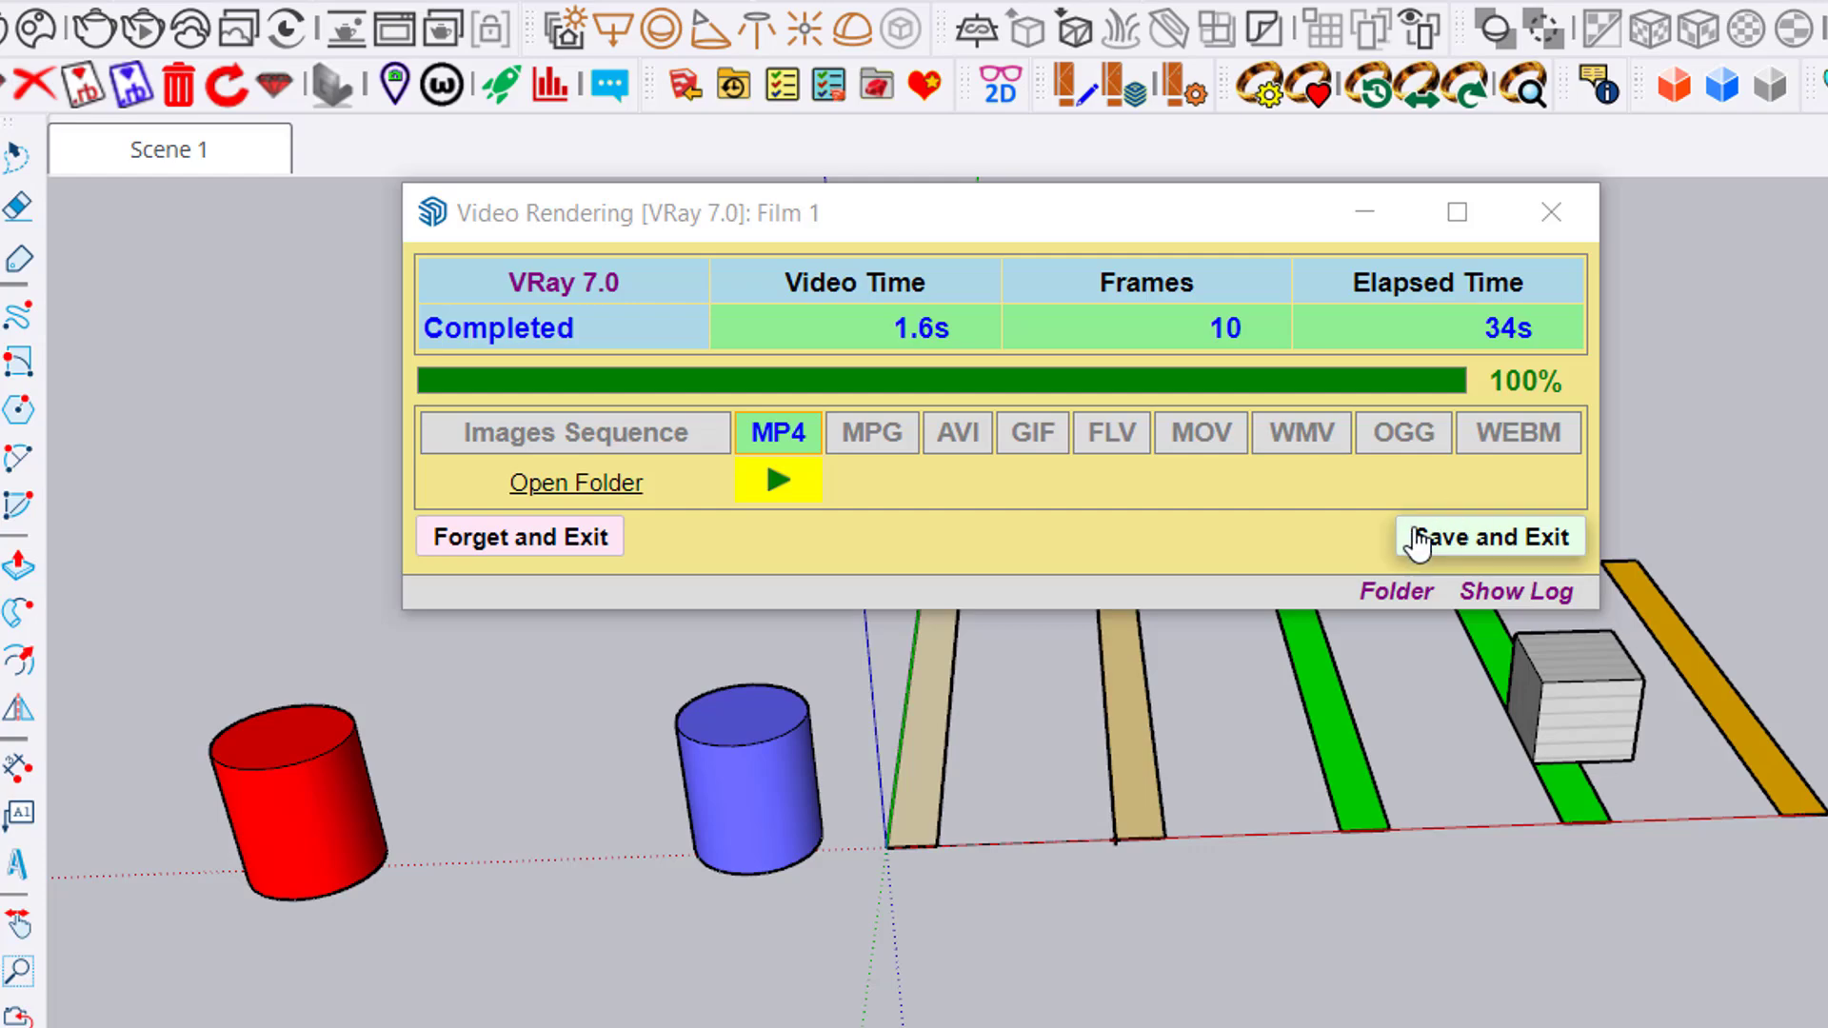
Play the MP4 generated with VRay 7.0 and close the media player.
{"action": "left_click", "coordinate": [783, 488]}
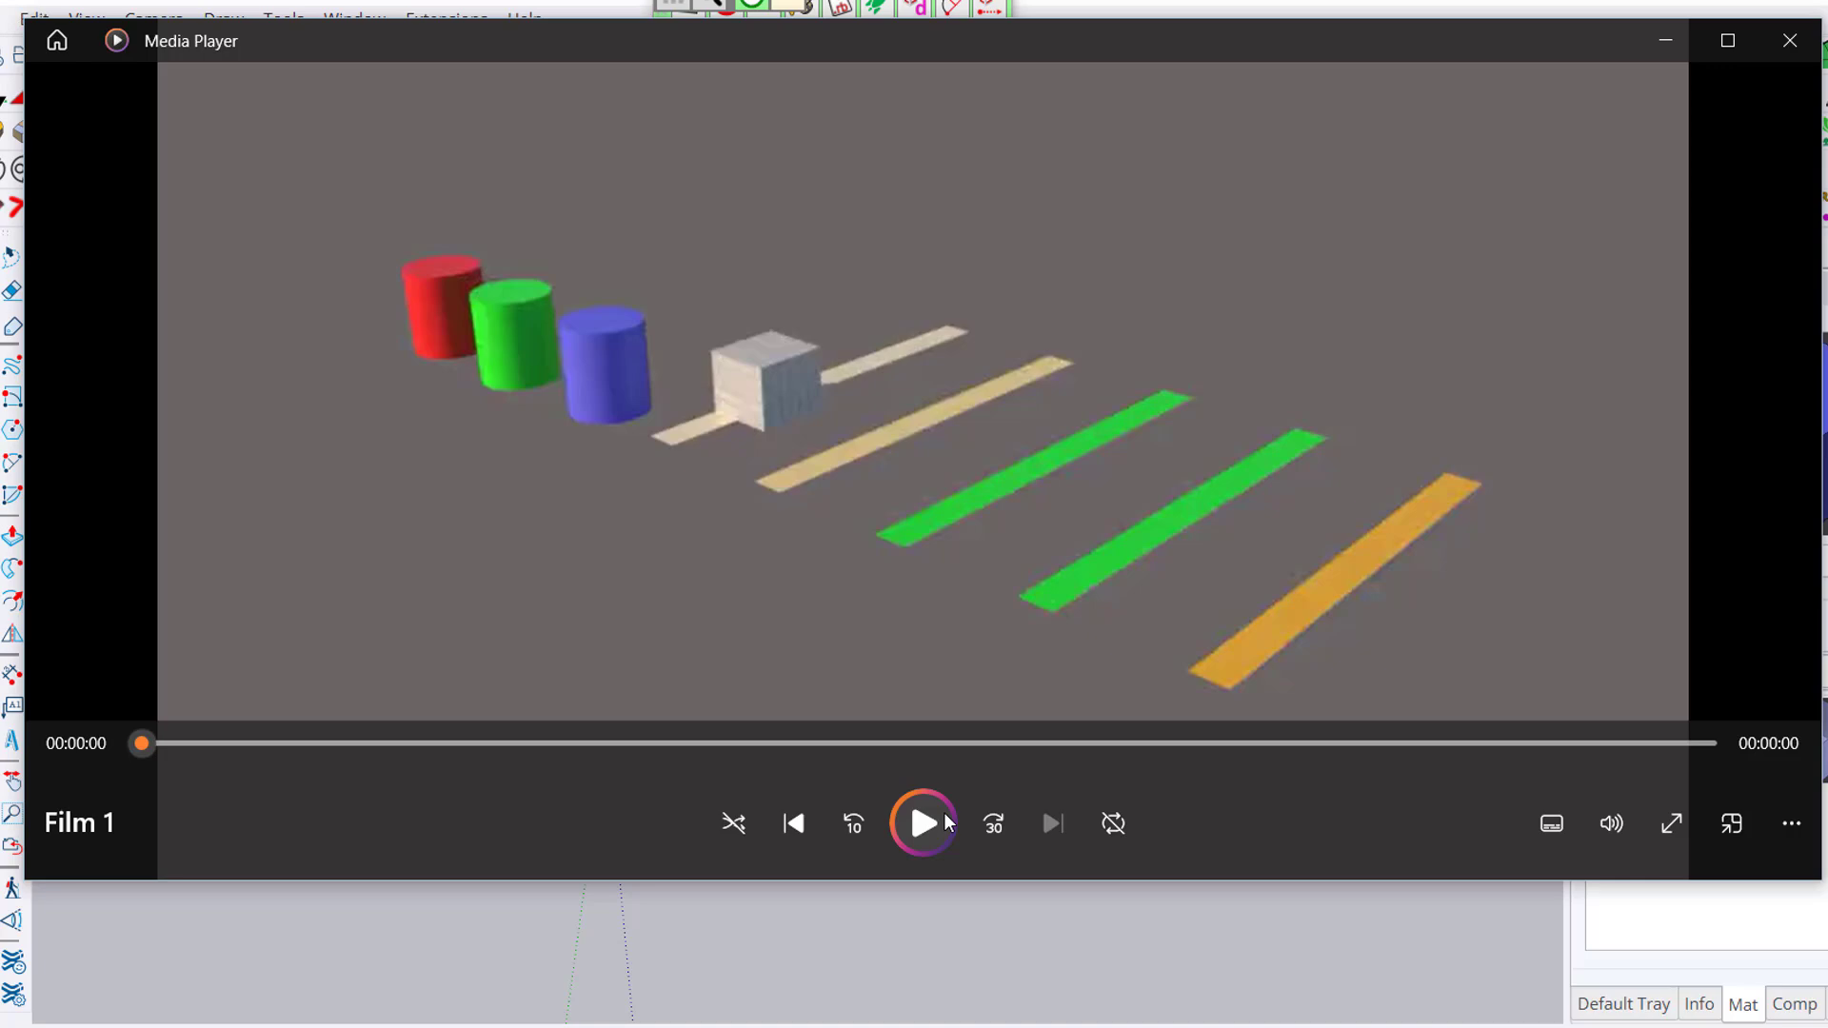
{"action": "left_click", "coordinate": [943, 819]}
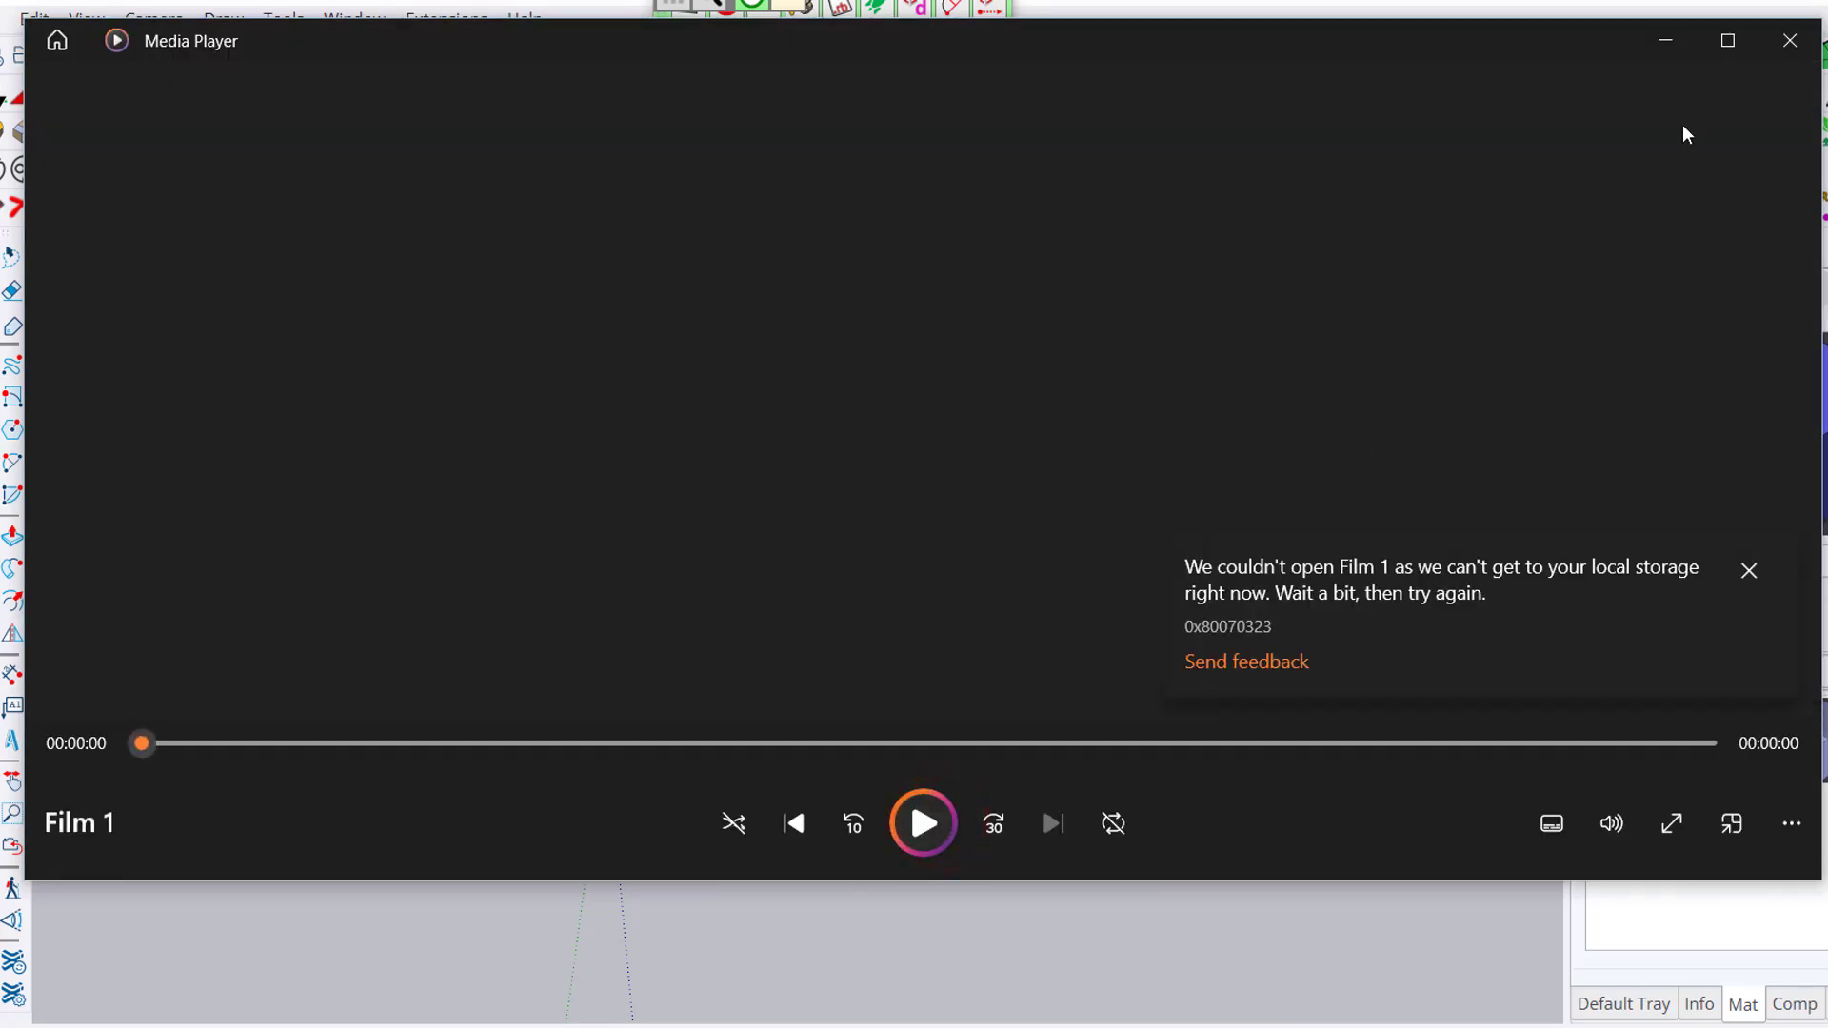
{"action": "left_click", "coordinate": [1790, 40]}
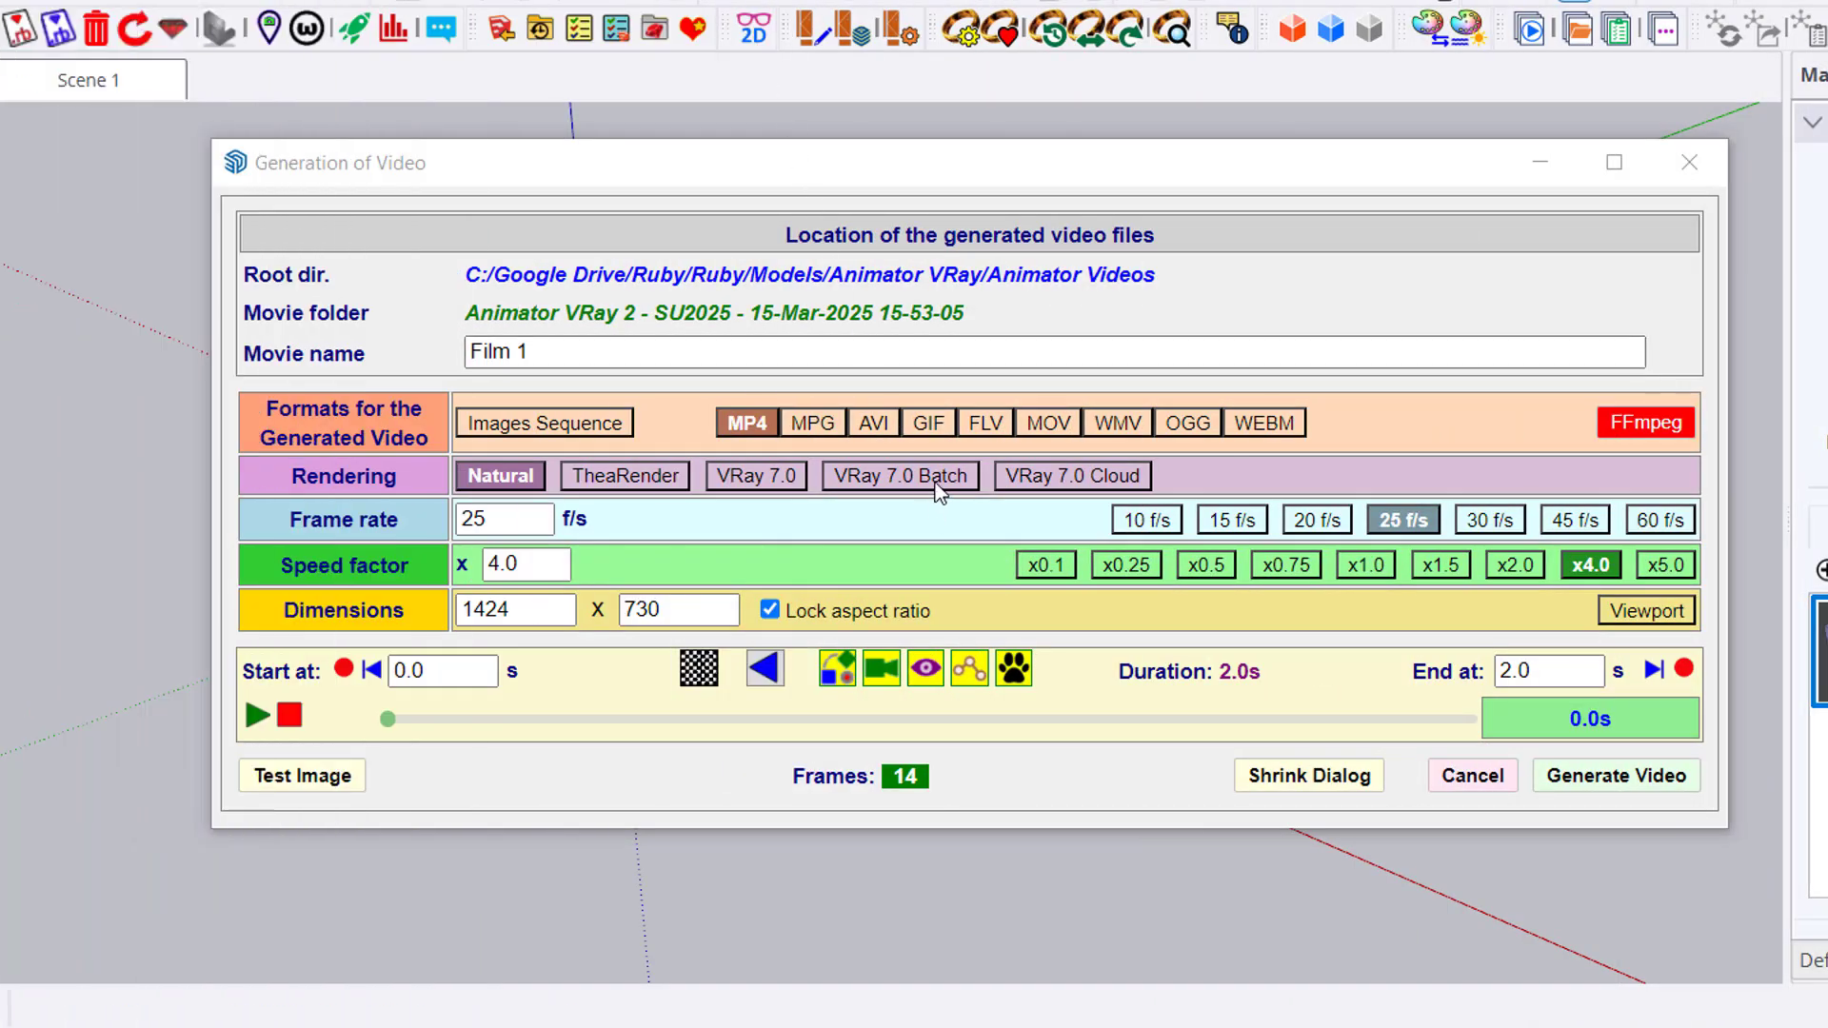
Generate the Film 1 video with VRay 7.0 Batch rendering.
{"action": "left_click", "coordinate": [938, 485]}
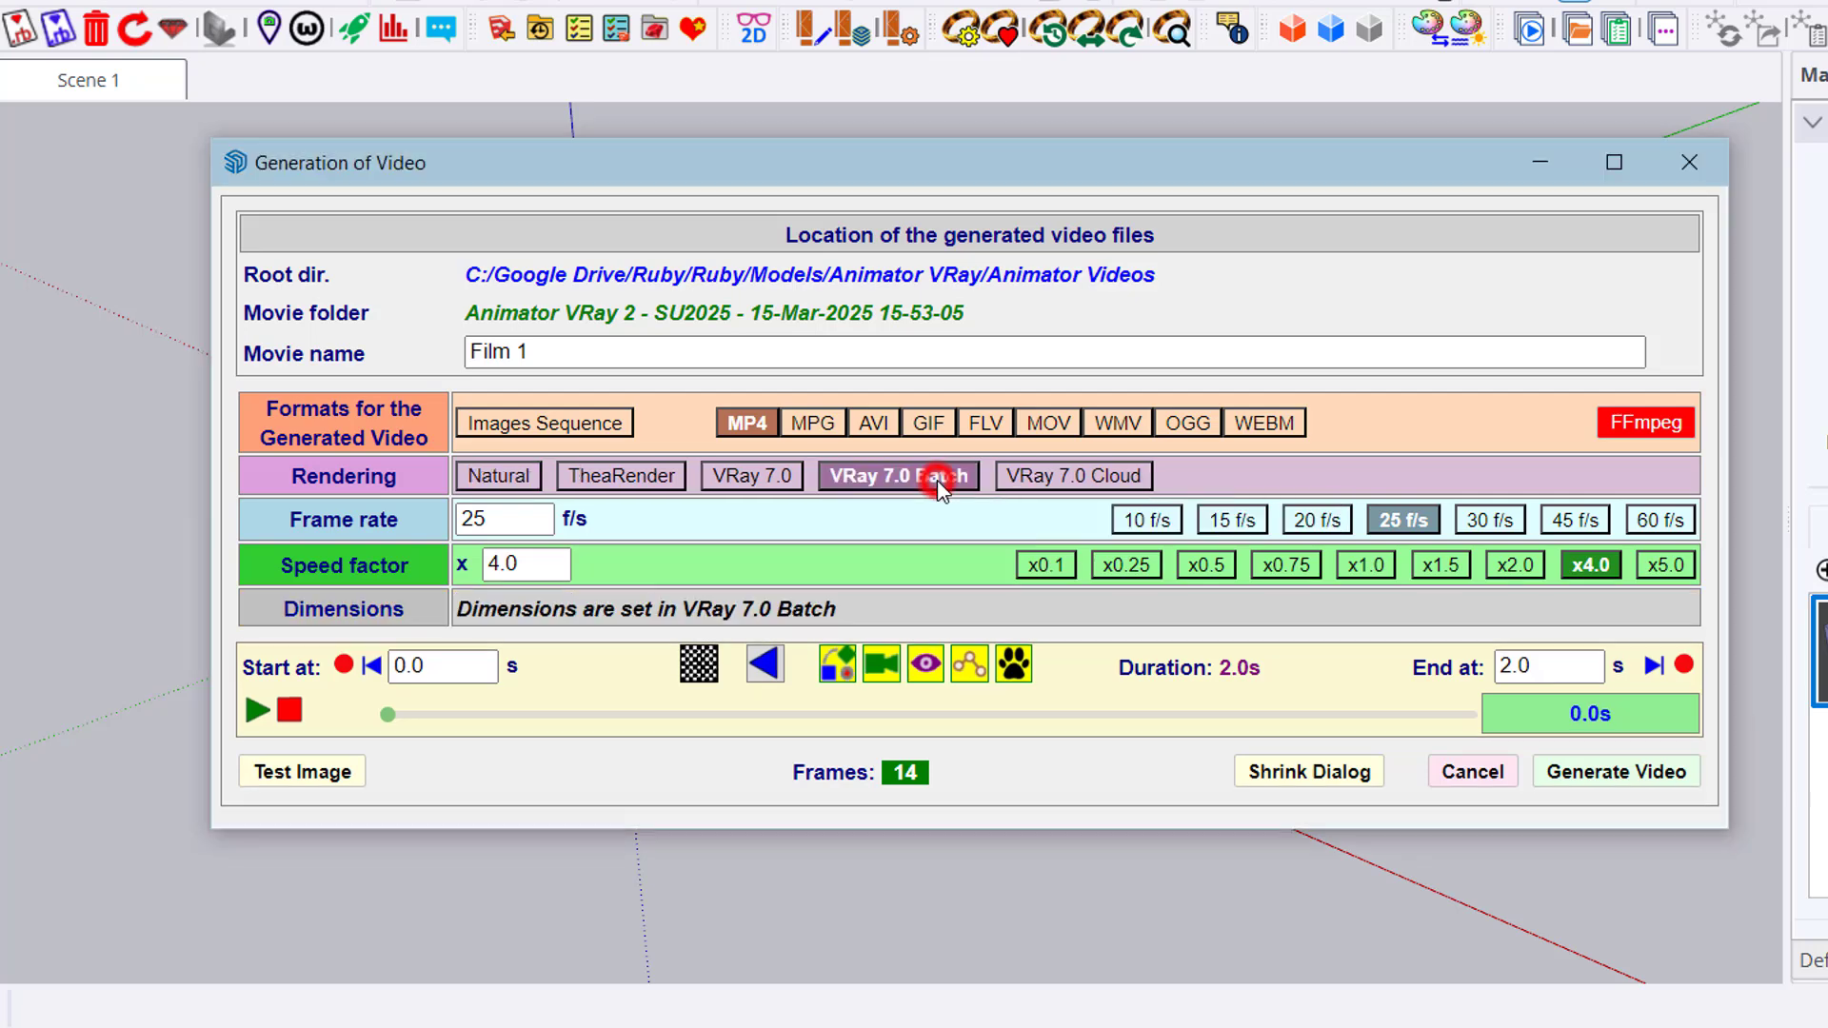
{"action": "left_click", "coordinate": [1651, 788]}
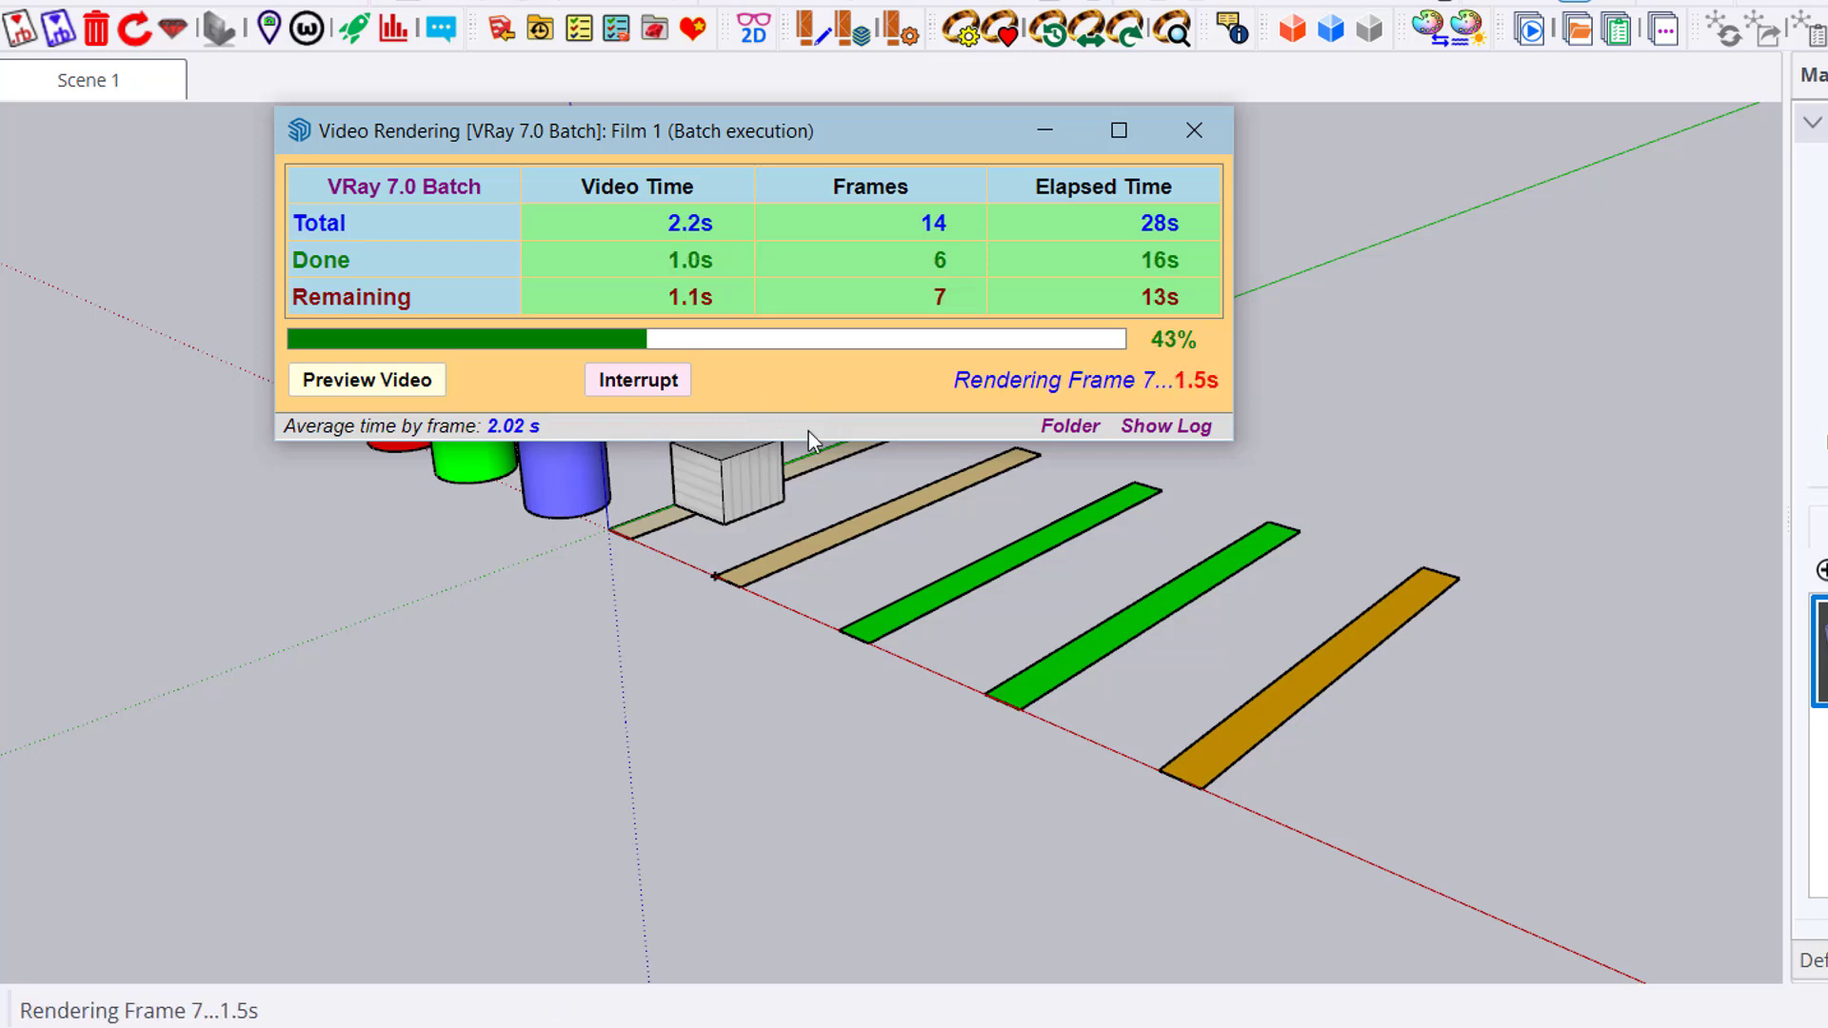
Draw a single straight line on the empty ground in front of the cylinders and strips during the batch rendering.
{"action": "middle_click_drag", "start_coordinate": [1102, 571], "coordinate": [1372, 571]}
{"action": "scroll", "coordinate": [1154, 556], "scroll_direction": "down", "scroll_amount": 2}
{"action": "left_click", "coordinate": [718, 850]}
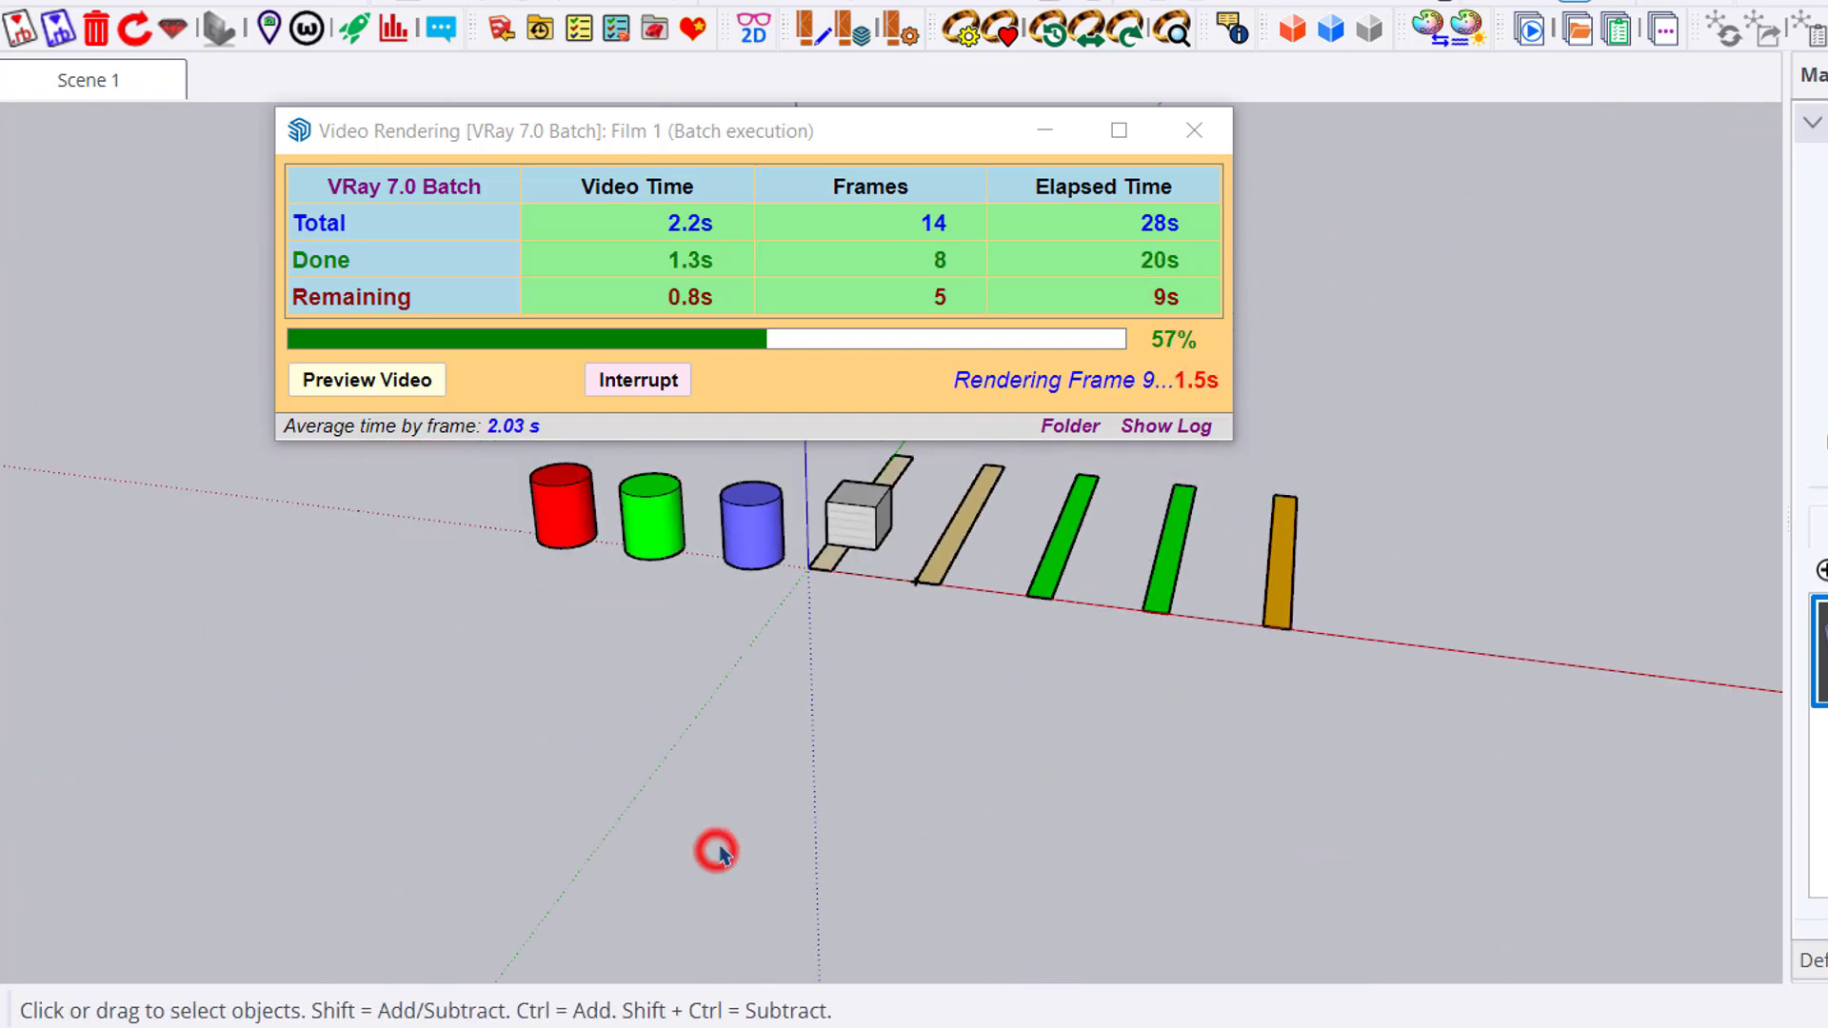
{"action": "key", "text": "l"}
{"action": "left_click", "coordinate": [760, 805]}
{"action": "left_click", "coordinate": [1088, 751]}
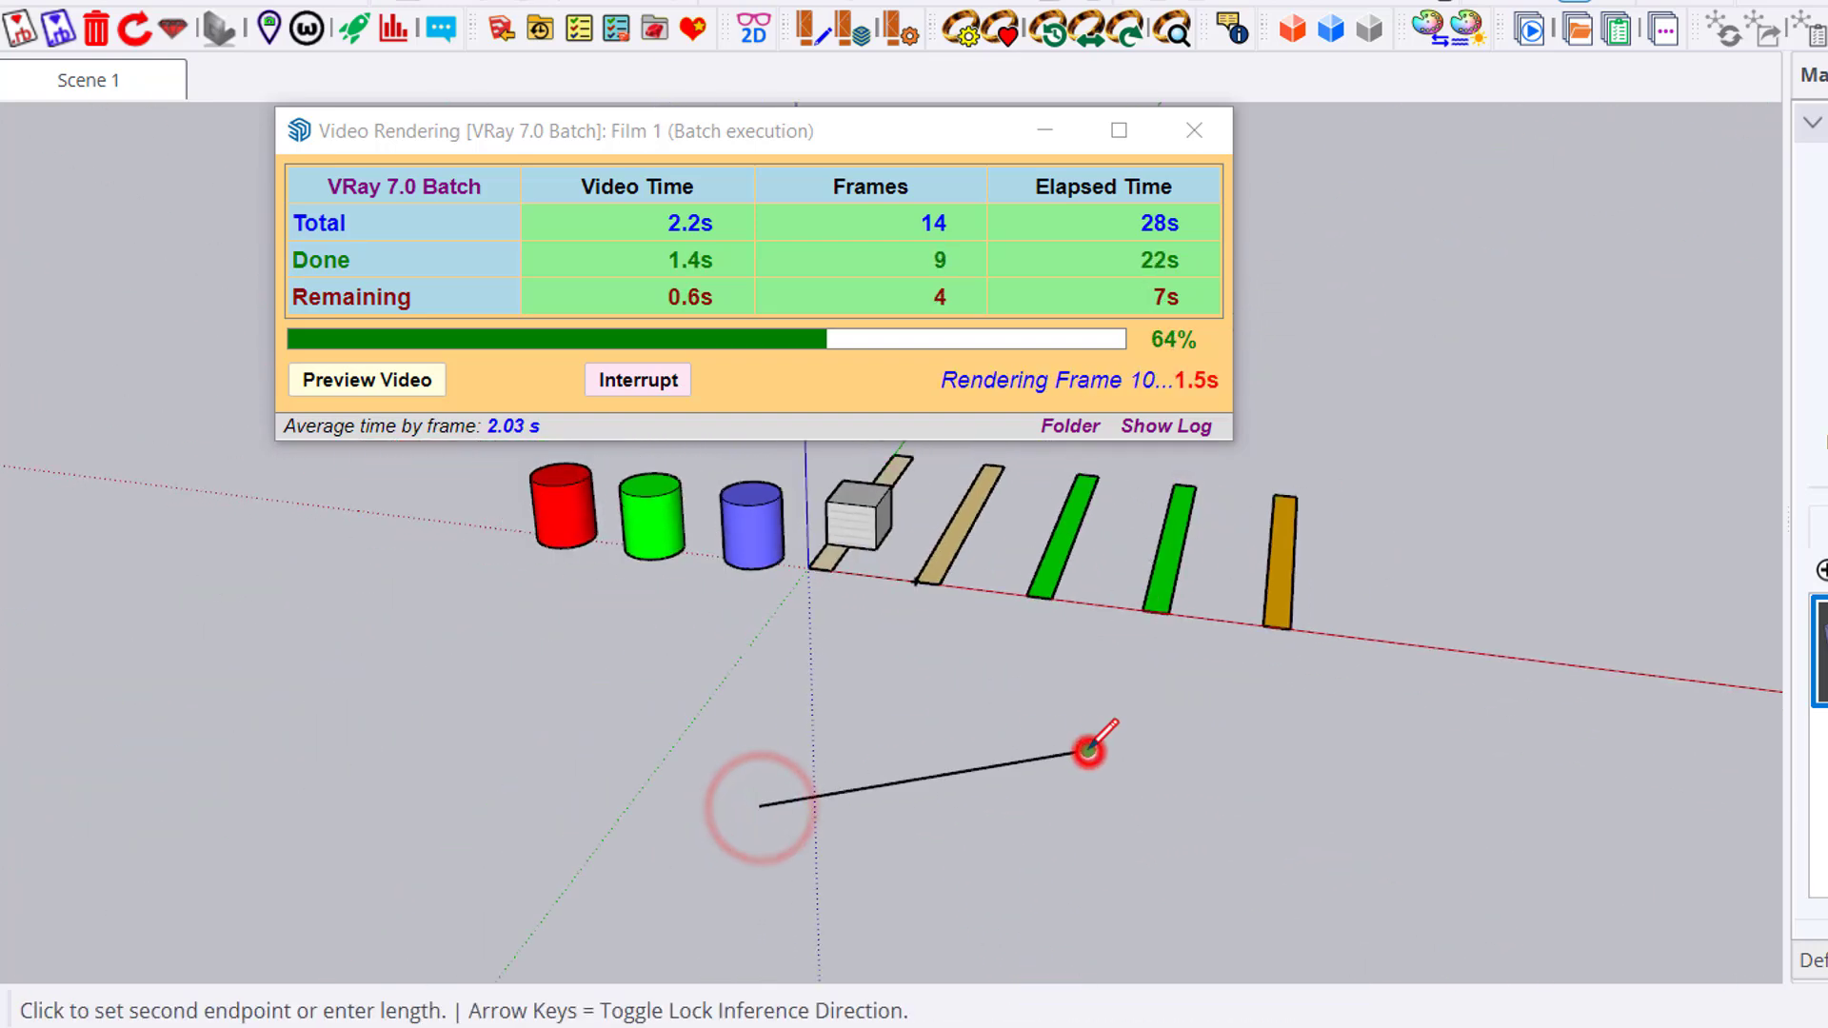
{"action": "key", "text": "space"}
{"action": "left_click", "coordinate": [1004, 725]}
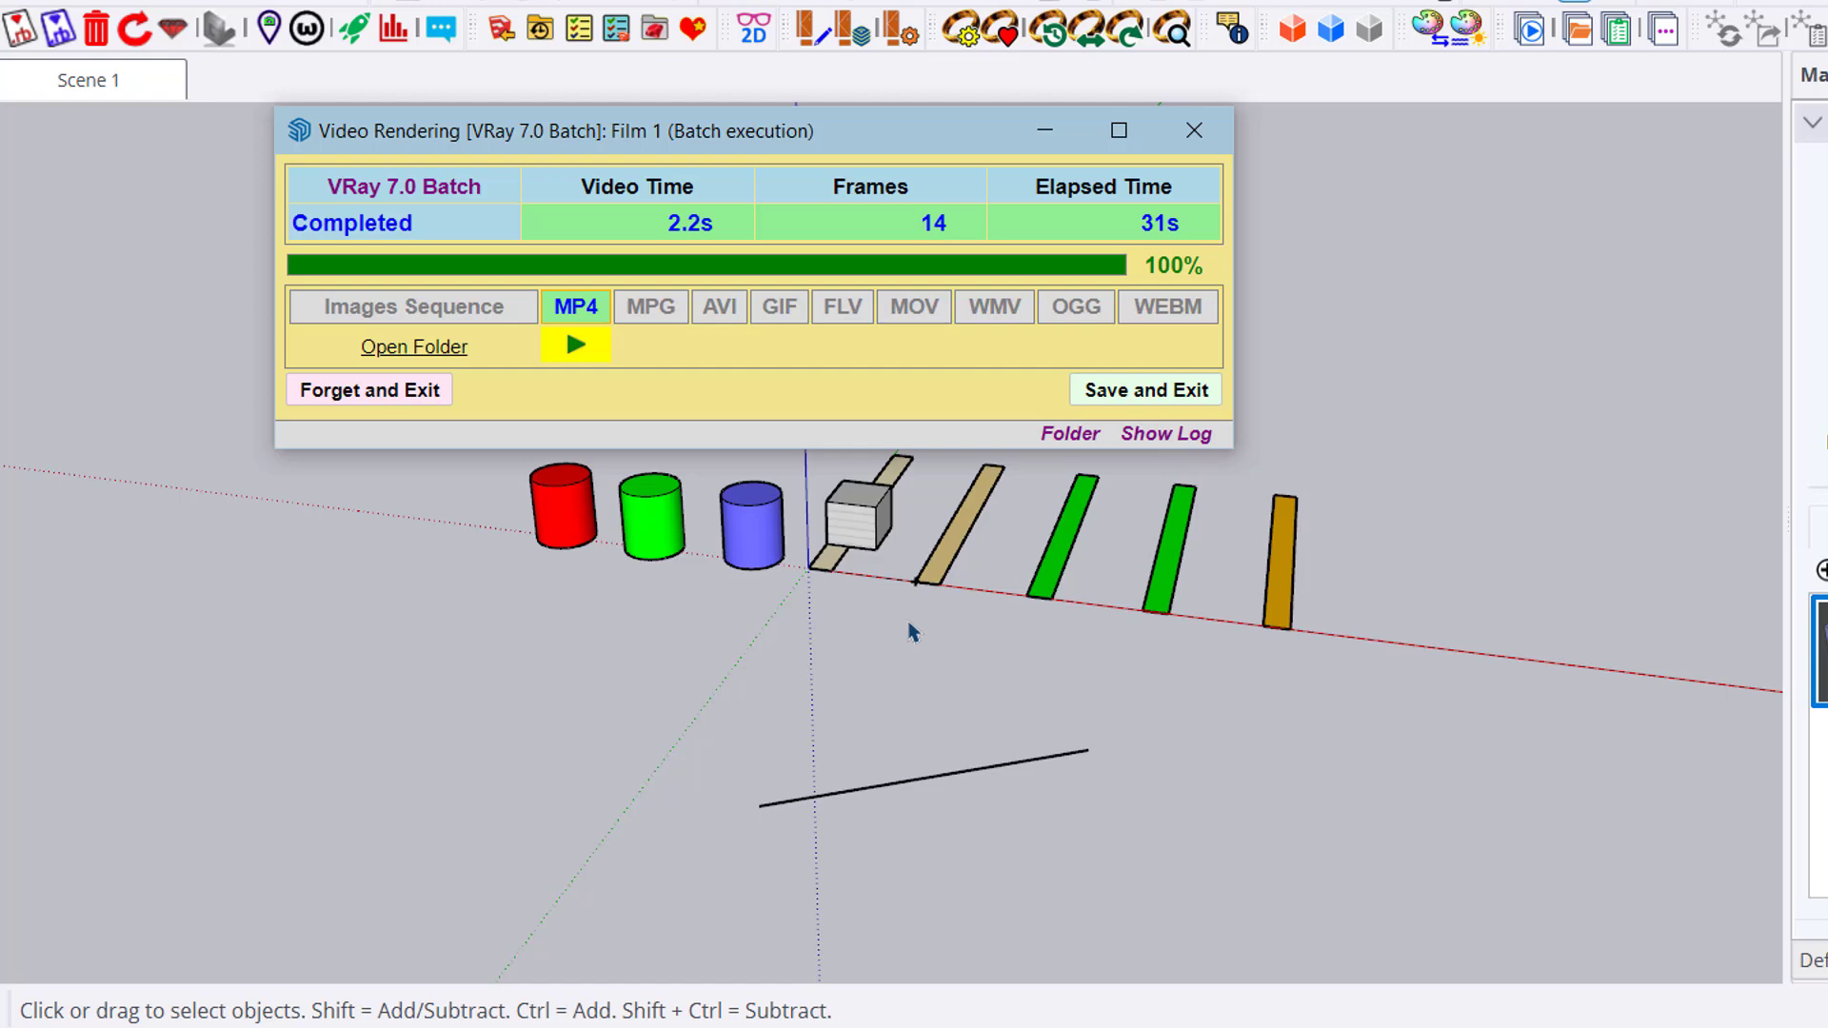
Play the MP4 generated by the batch rendering and close the media player.
{"action": "left_click", "coordinate": [572, 346]}
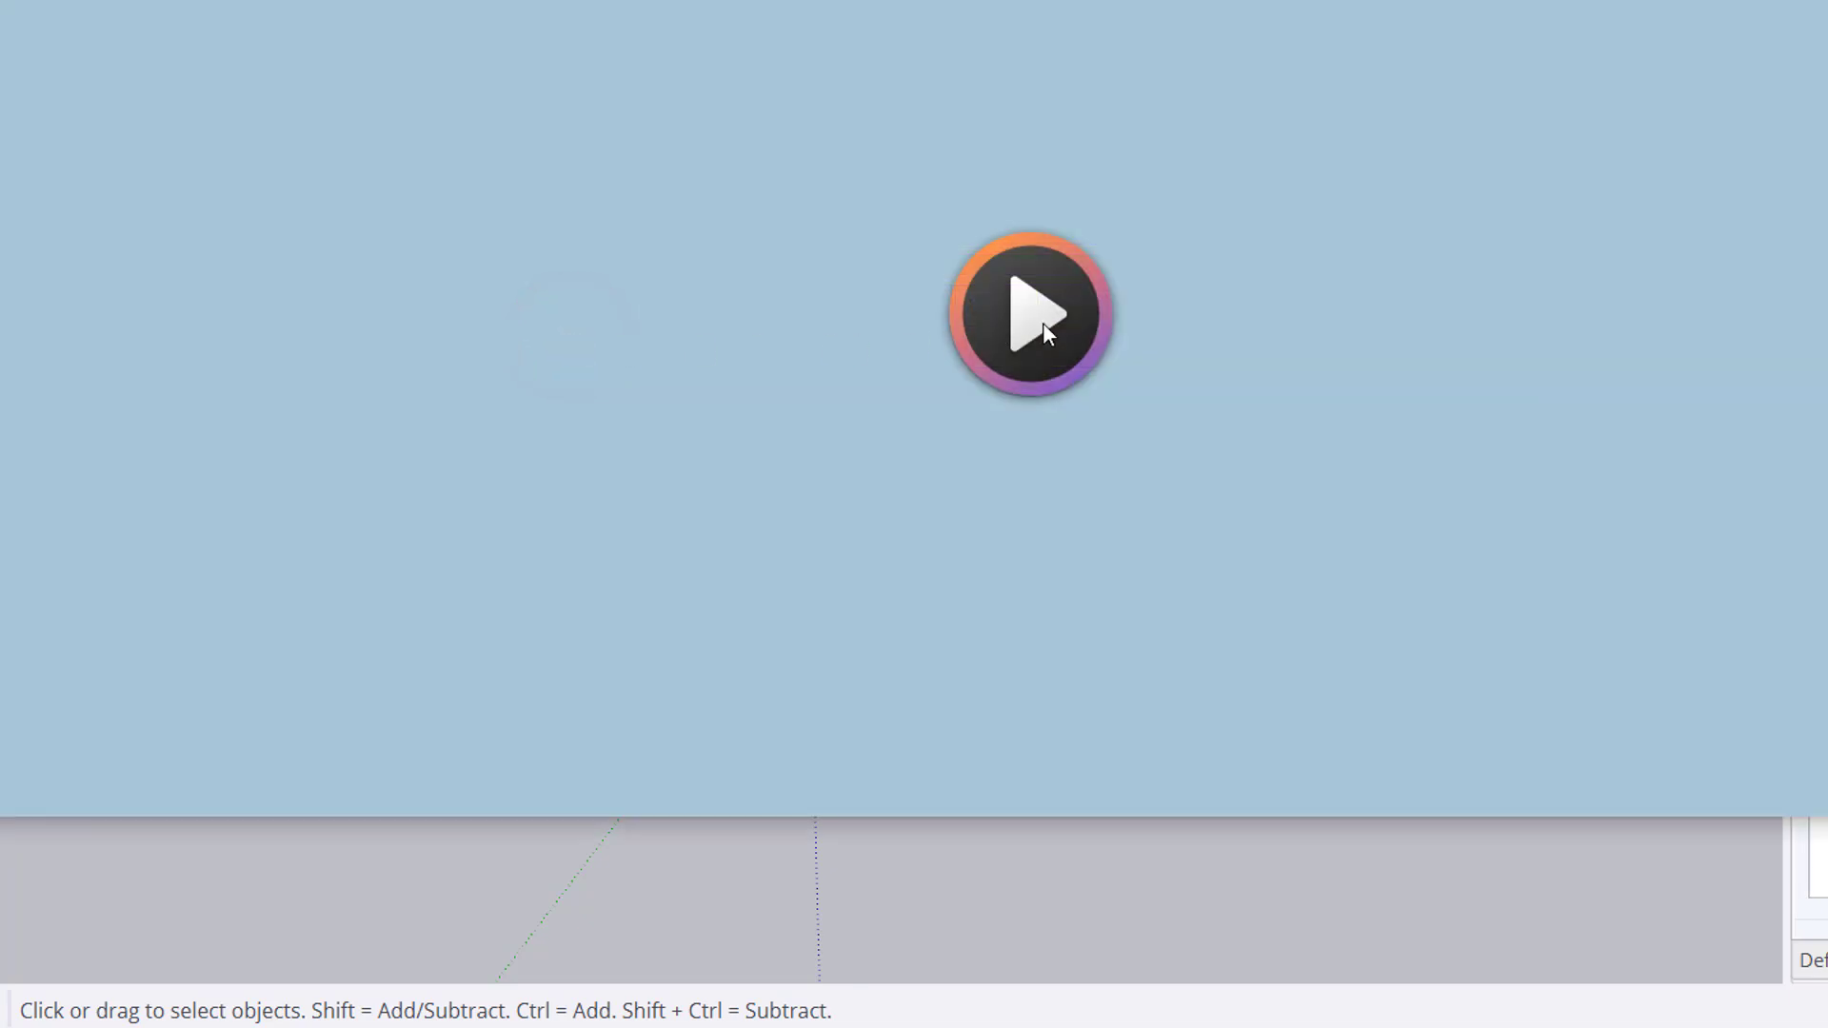
{"action": "left_click", "coordinate": [1043, 323]}
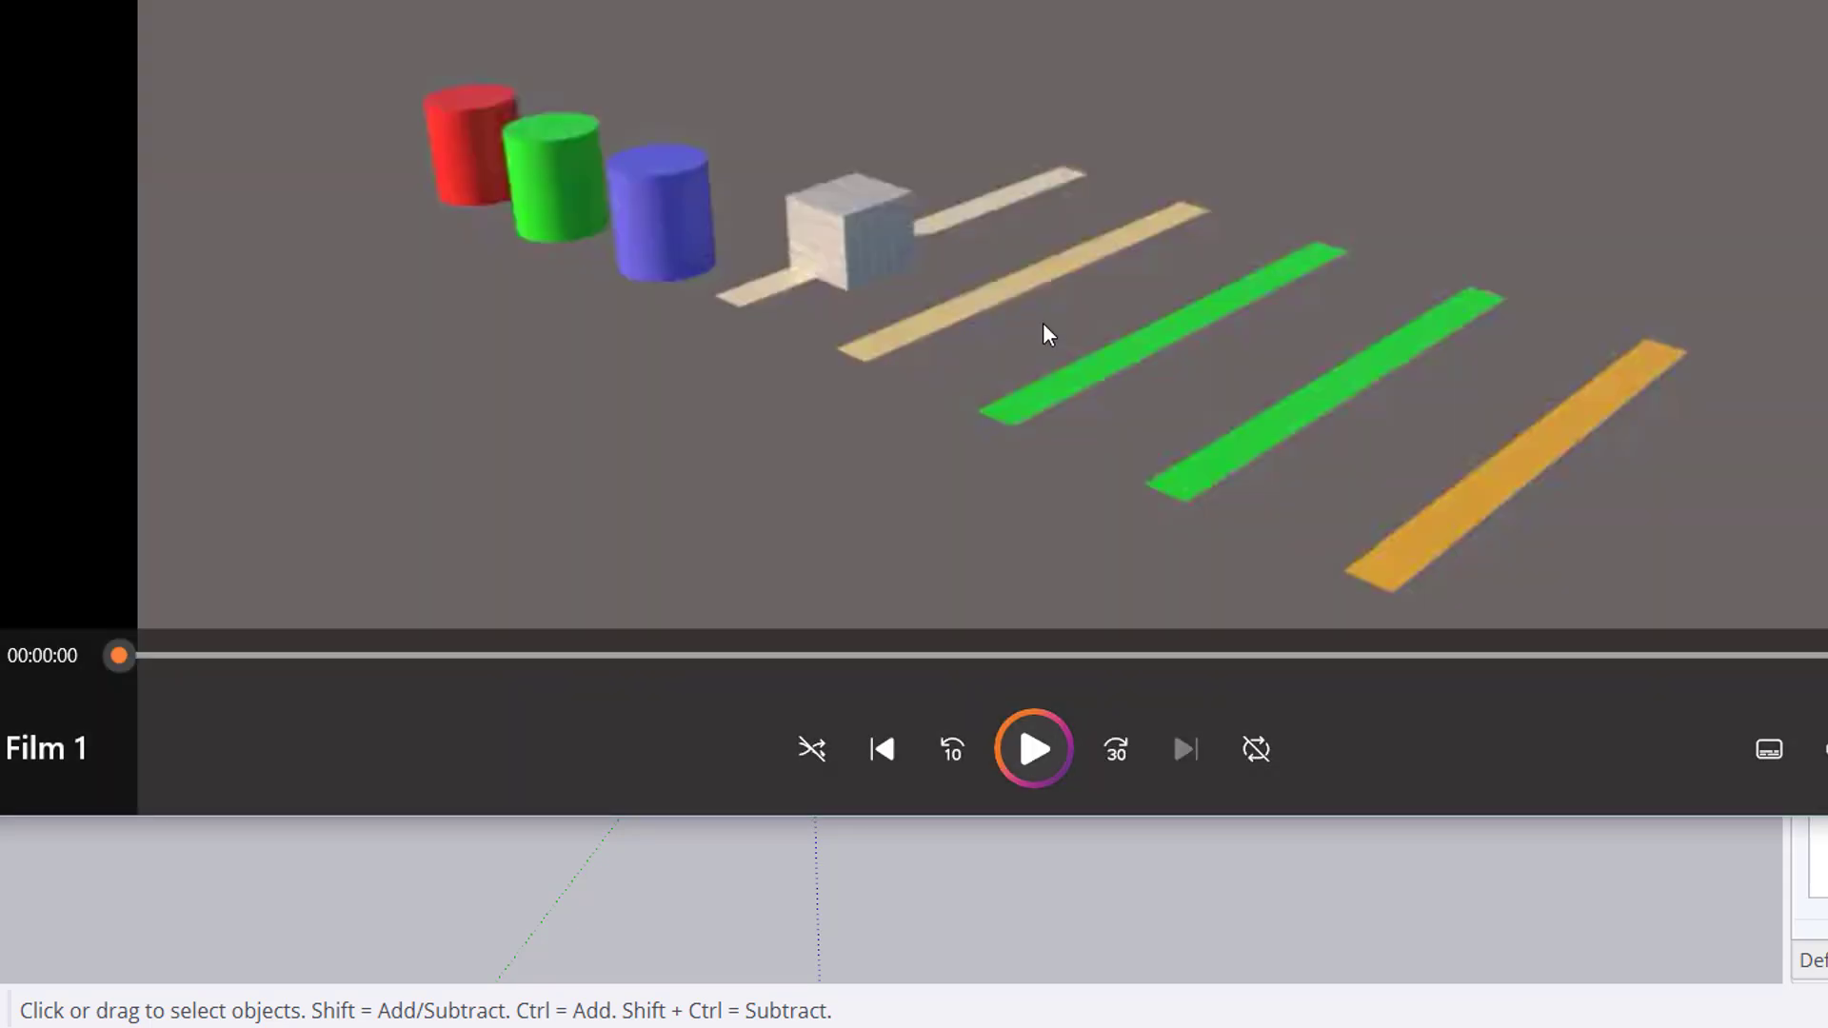
{"action": "key", "text": "alt+F4"}
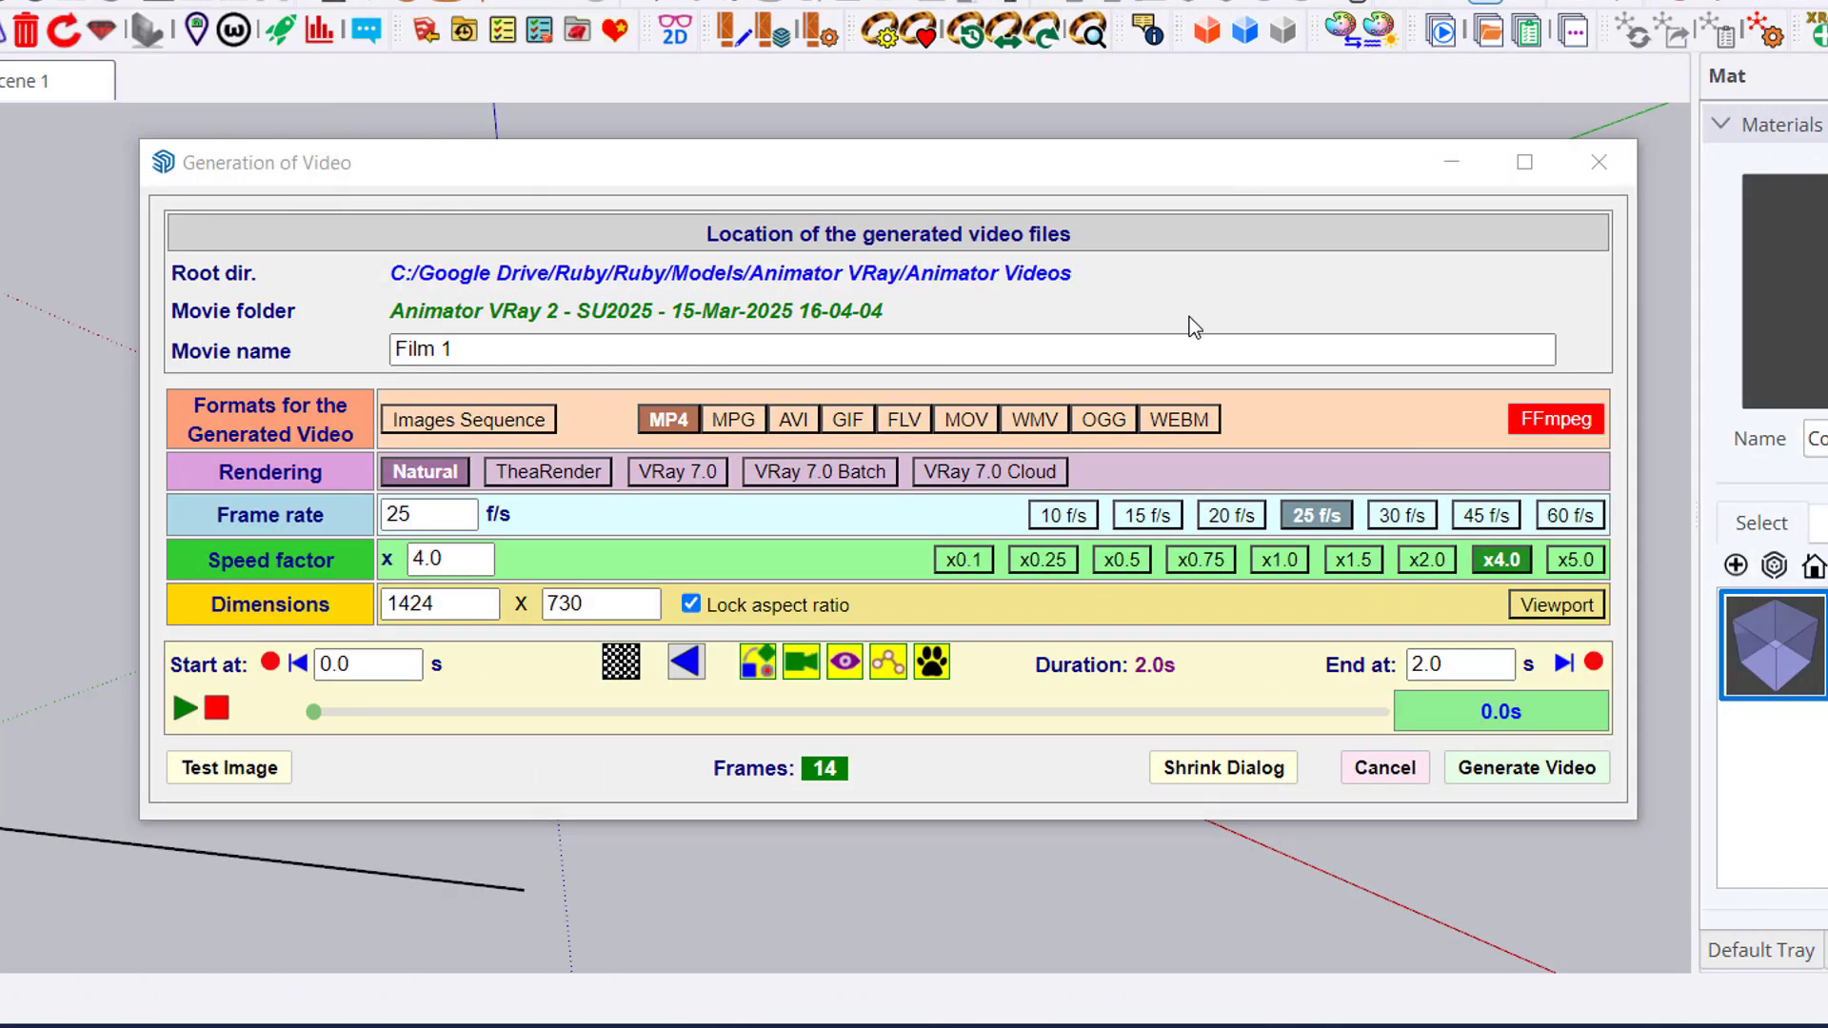
Generate the Film 1 video with VRay 7.0 Cloud rendering and start the cloud rendering job.
{"action": "left_click", "coordinate": [1050, 473]}
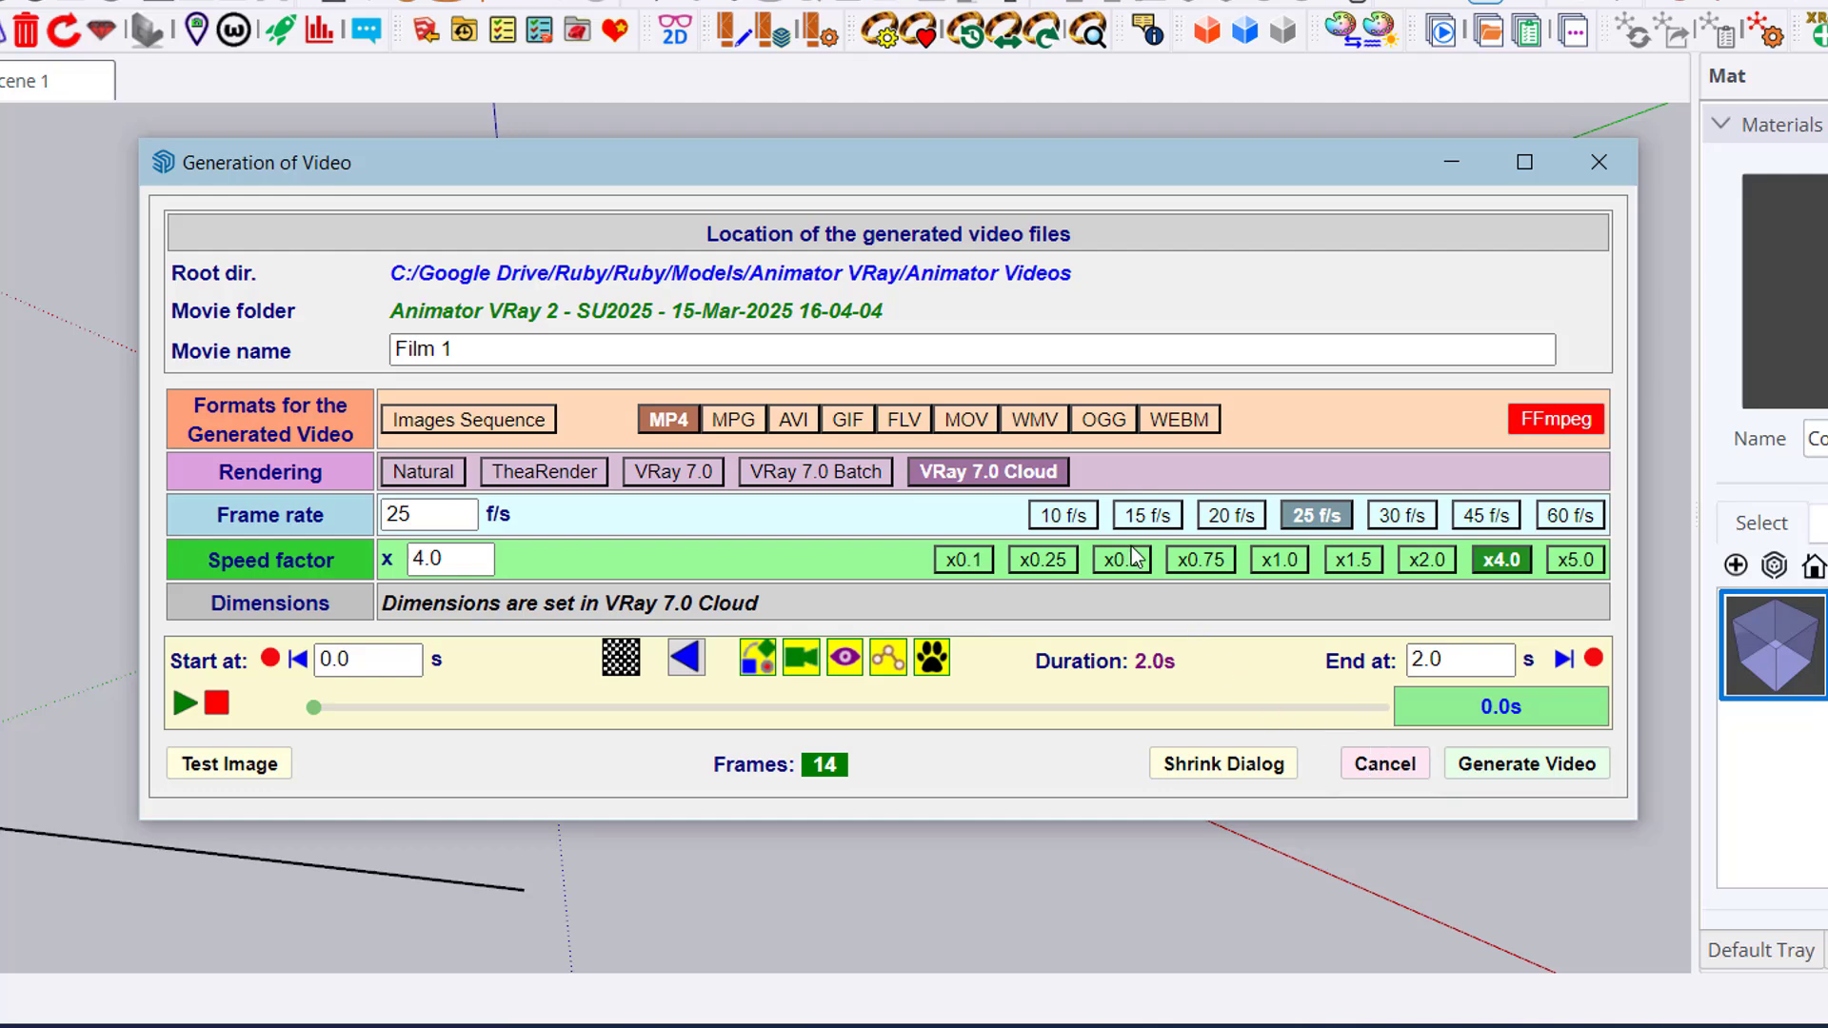
{"action": "left_click", "coordinate": [1562, 767]}
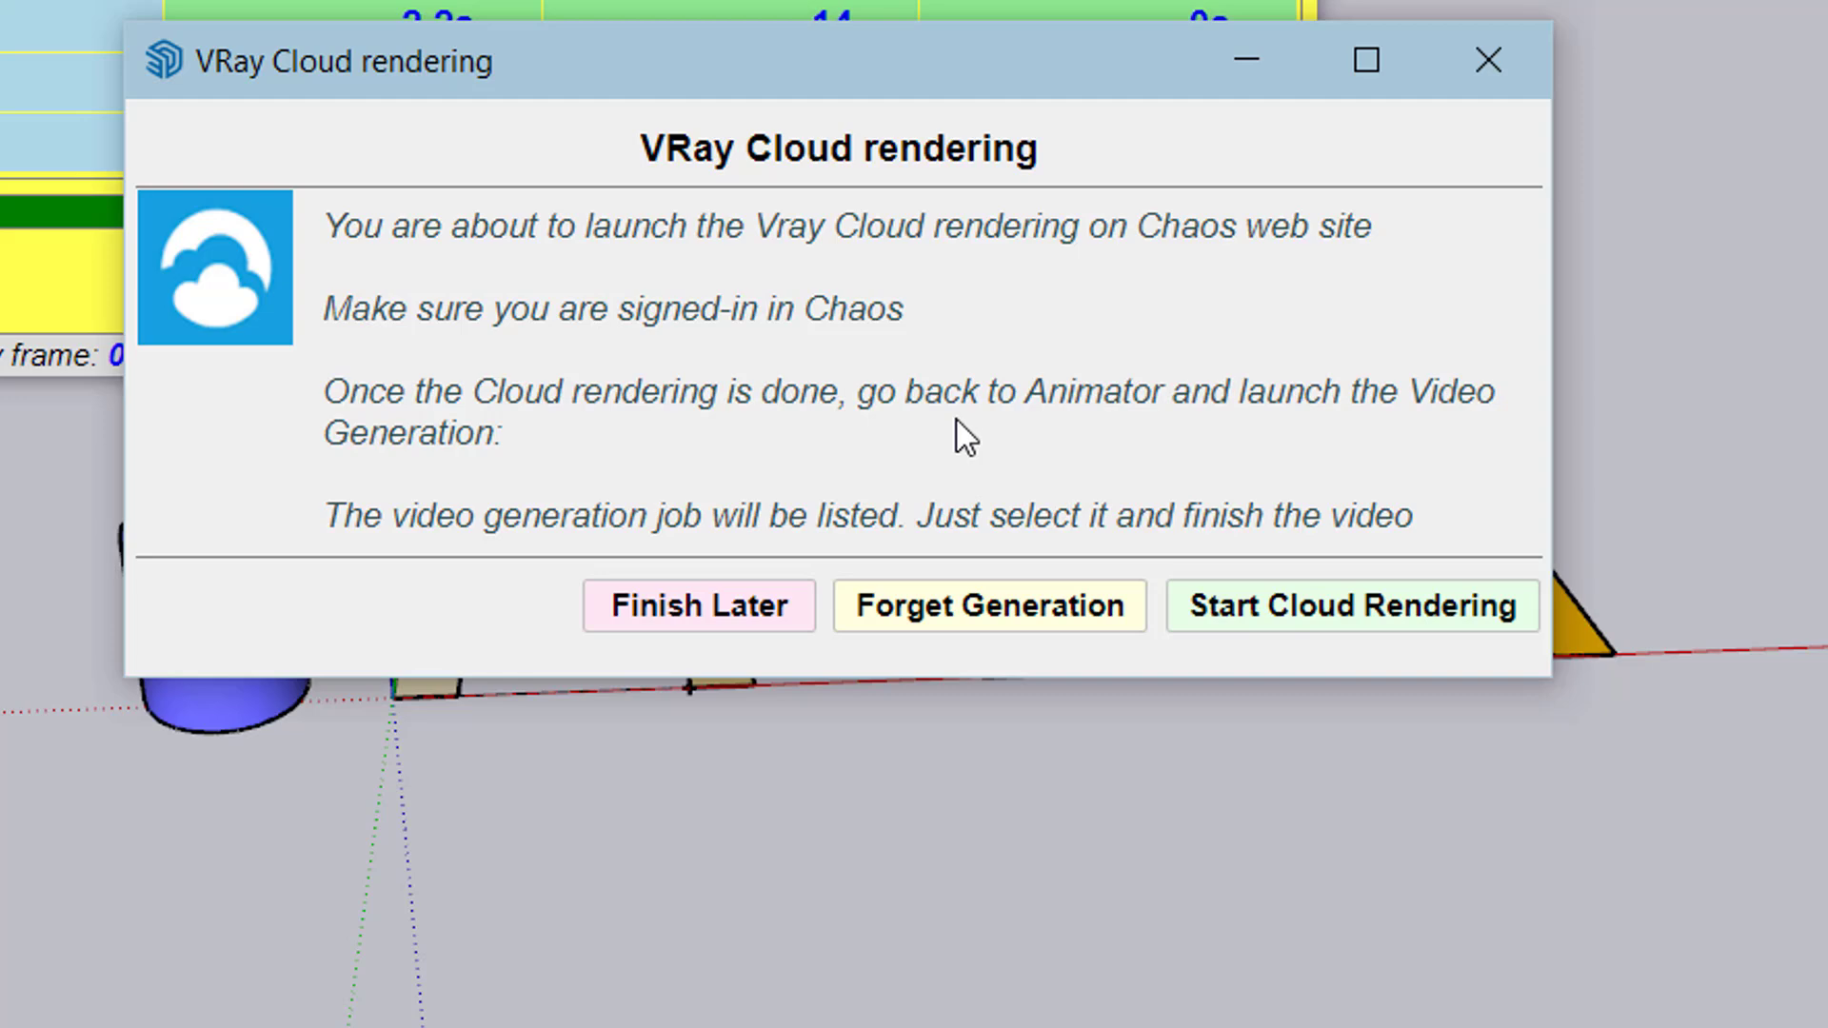
{"action": "left_click", "coordinate": [1381, 607]}
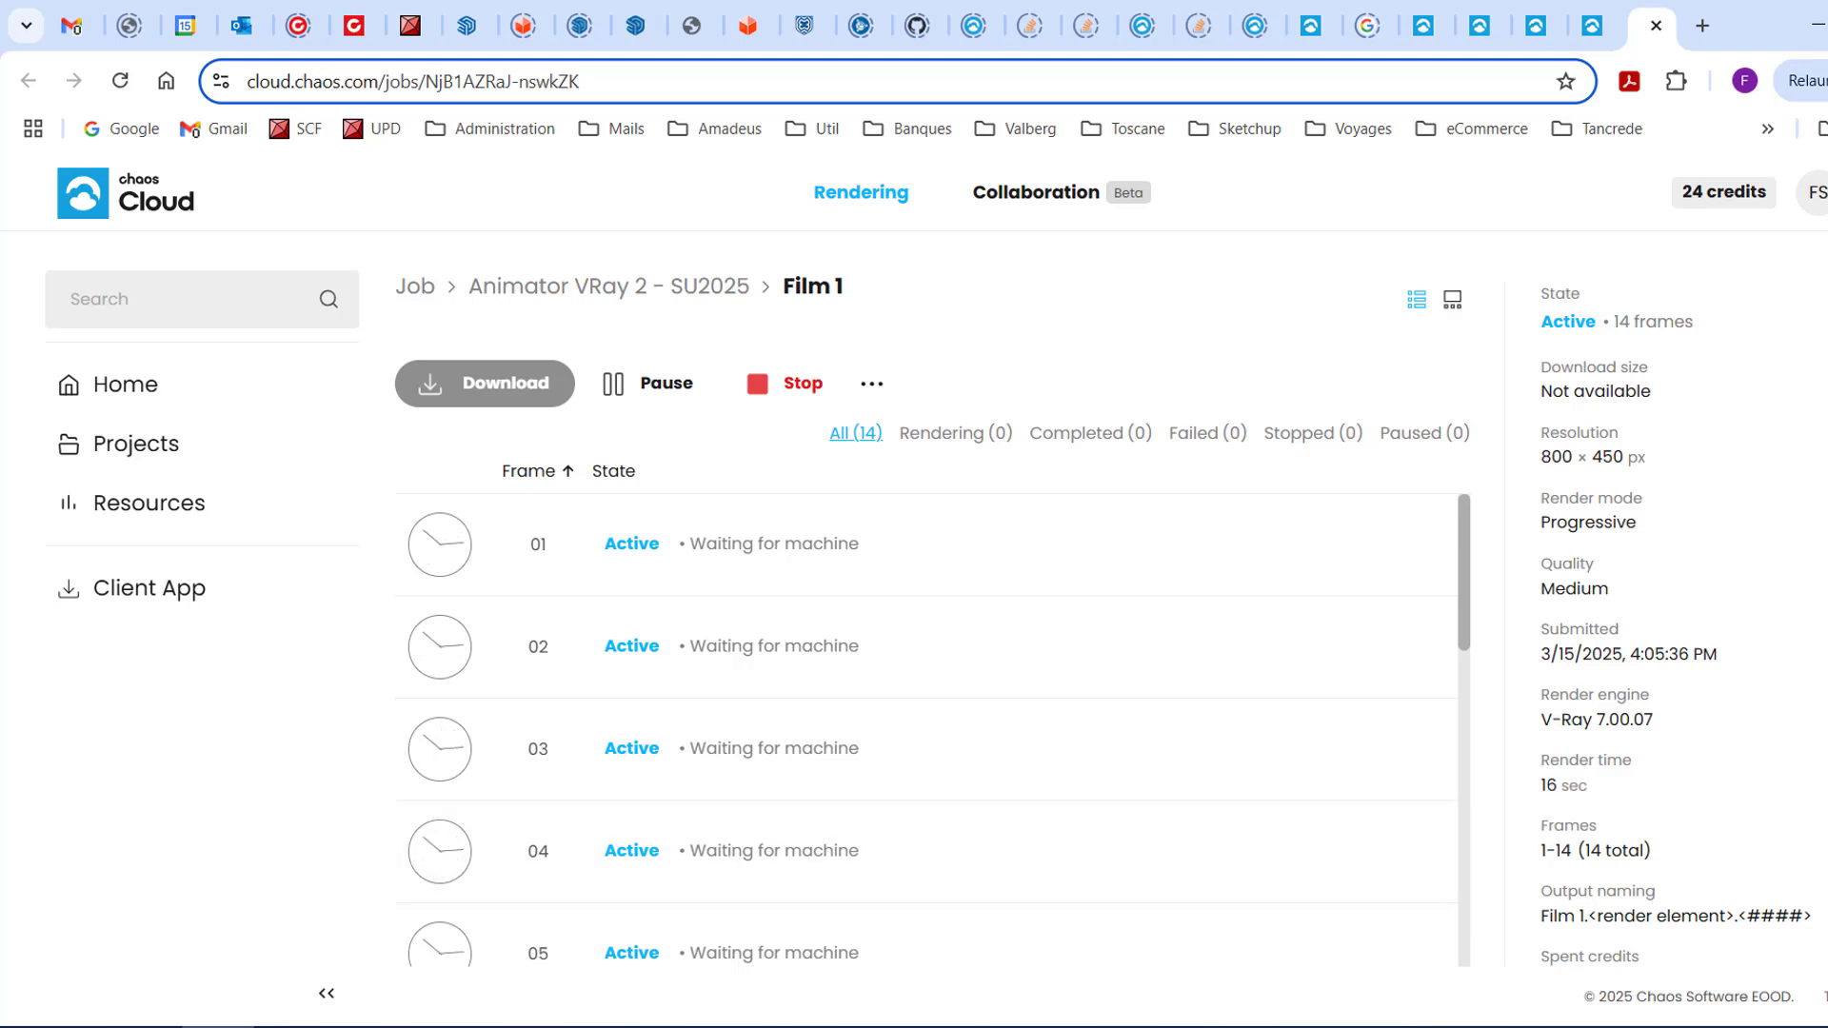
Examine the states of the Film 1 job's frames on the Chaos Cloud page.
{"action": "key", "text": "alt+Tab"}
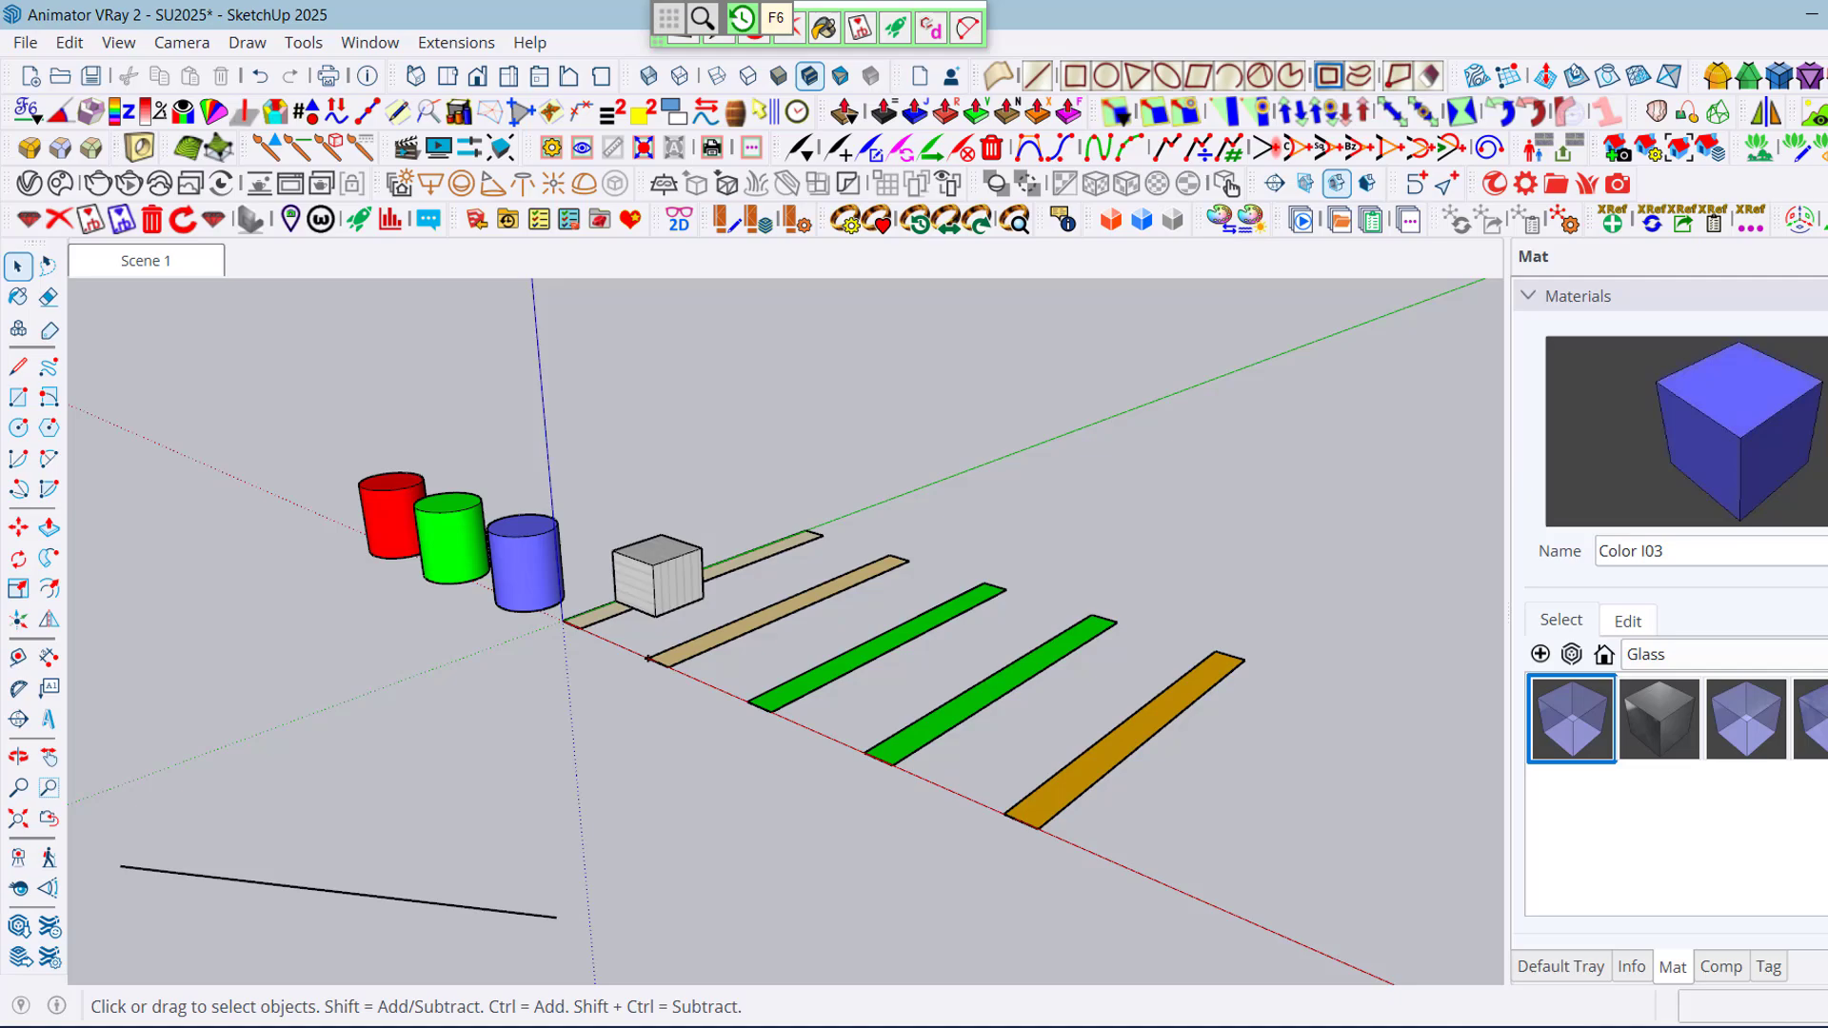
{"action": "key", "text": "alt+Tab"}
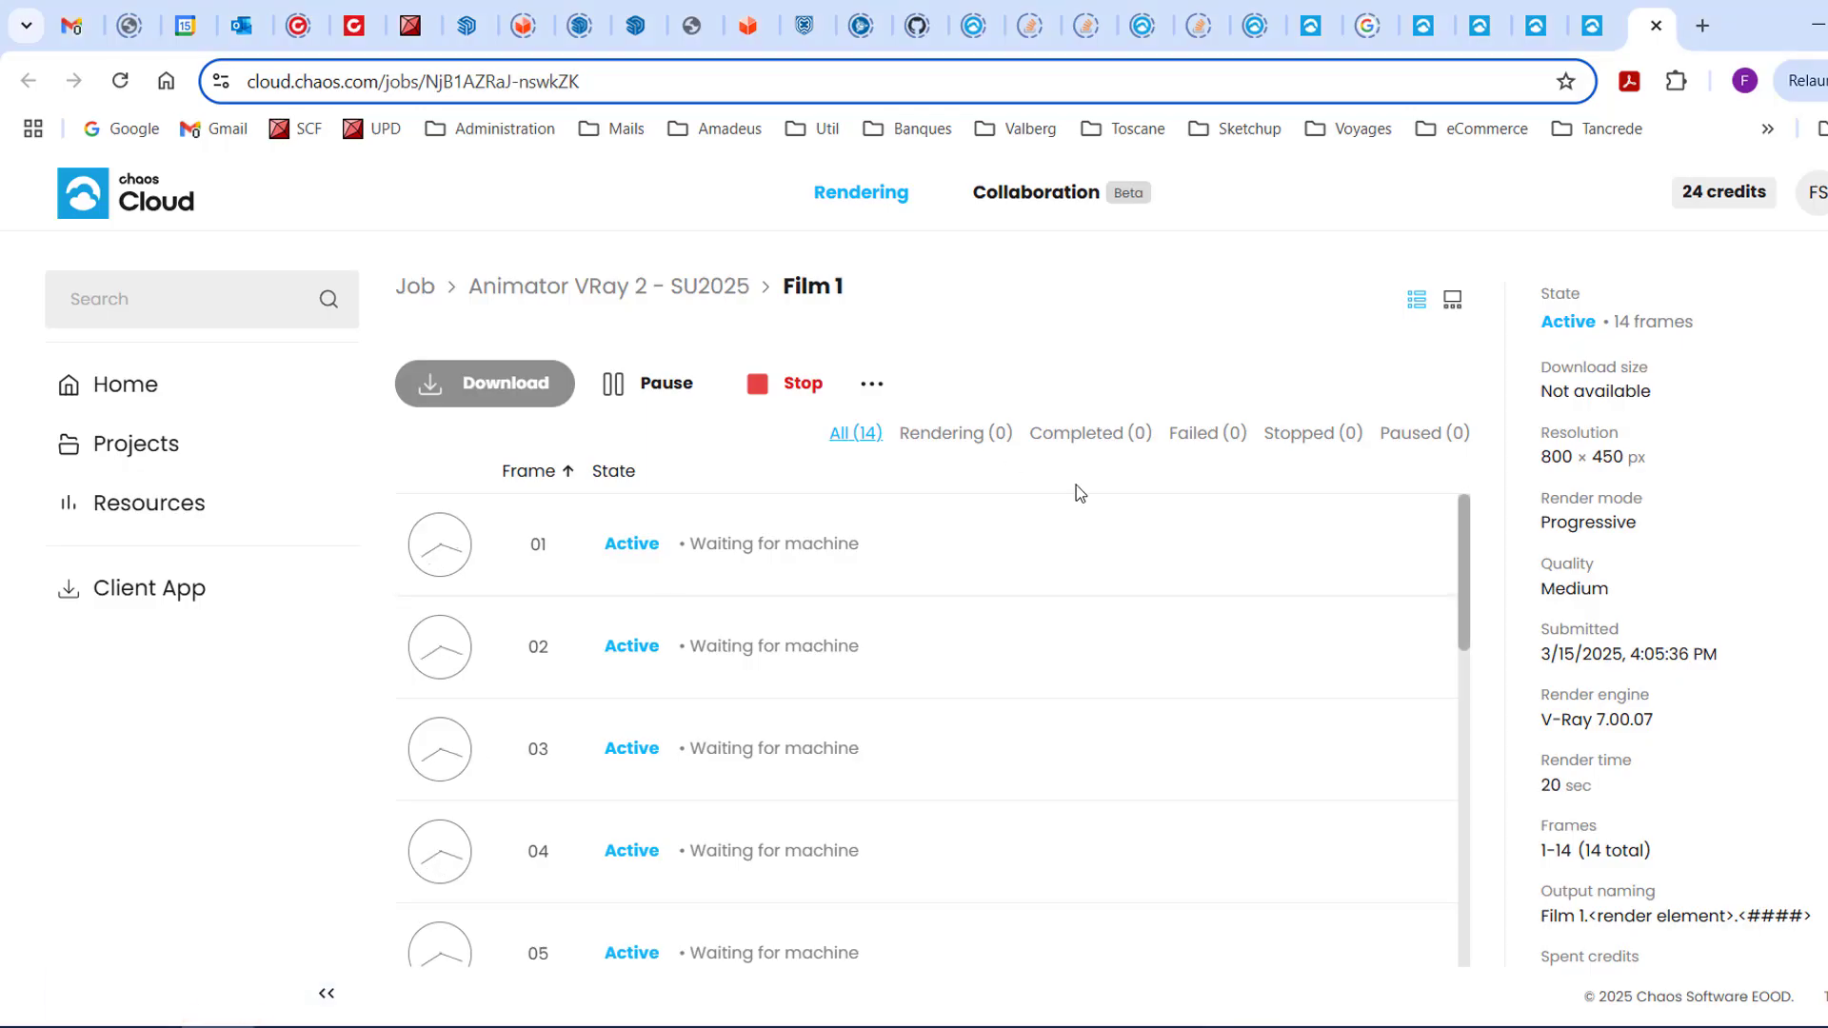
{"action": "scroll", "coordinate": [1057, 548], "scroll_direction": "down", "scroll_amount": 6}
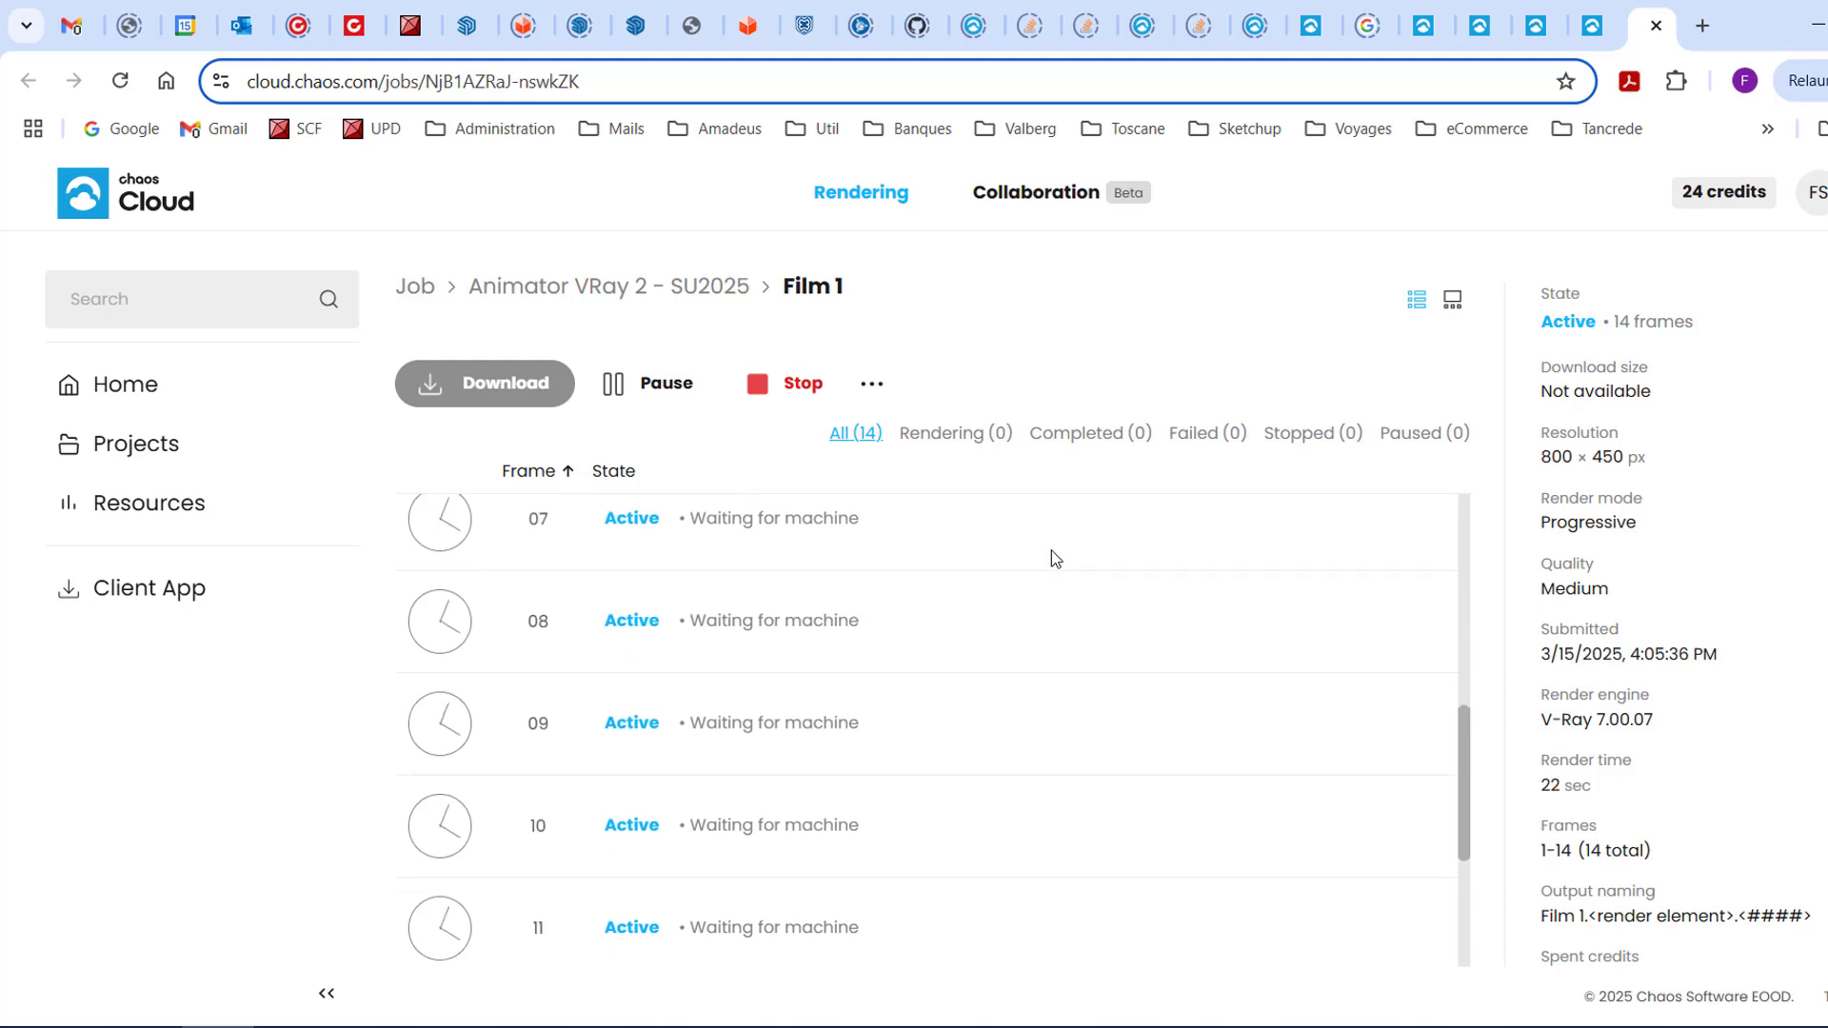
{"action": "scroll", "coordinate": [1051, 559], "scroll_direction": "up", "scroll_amount": 6}
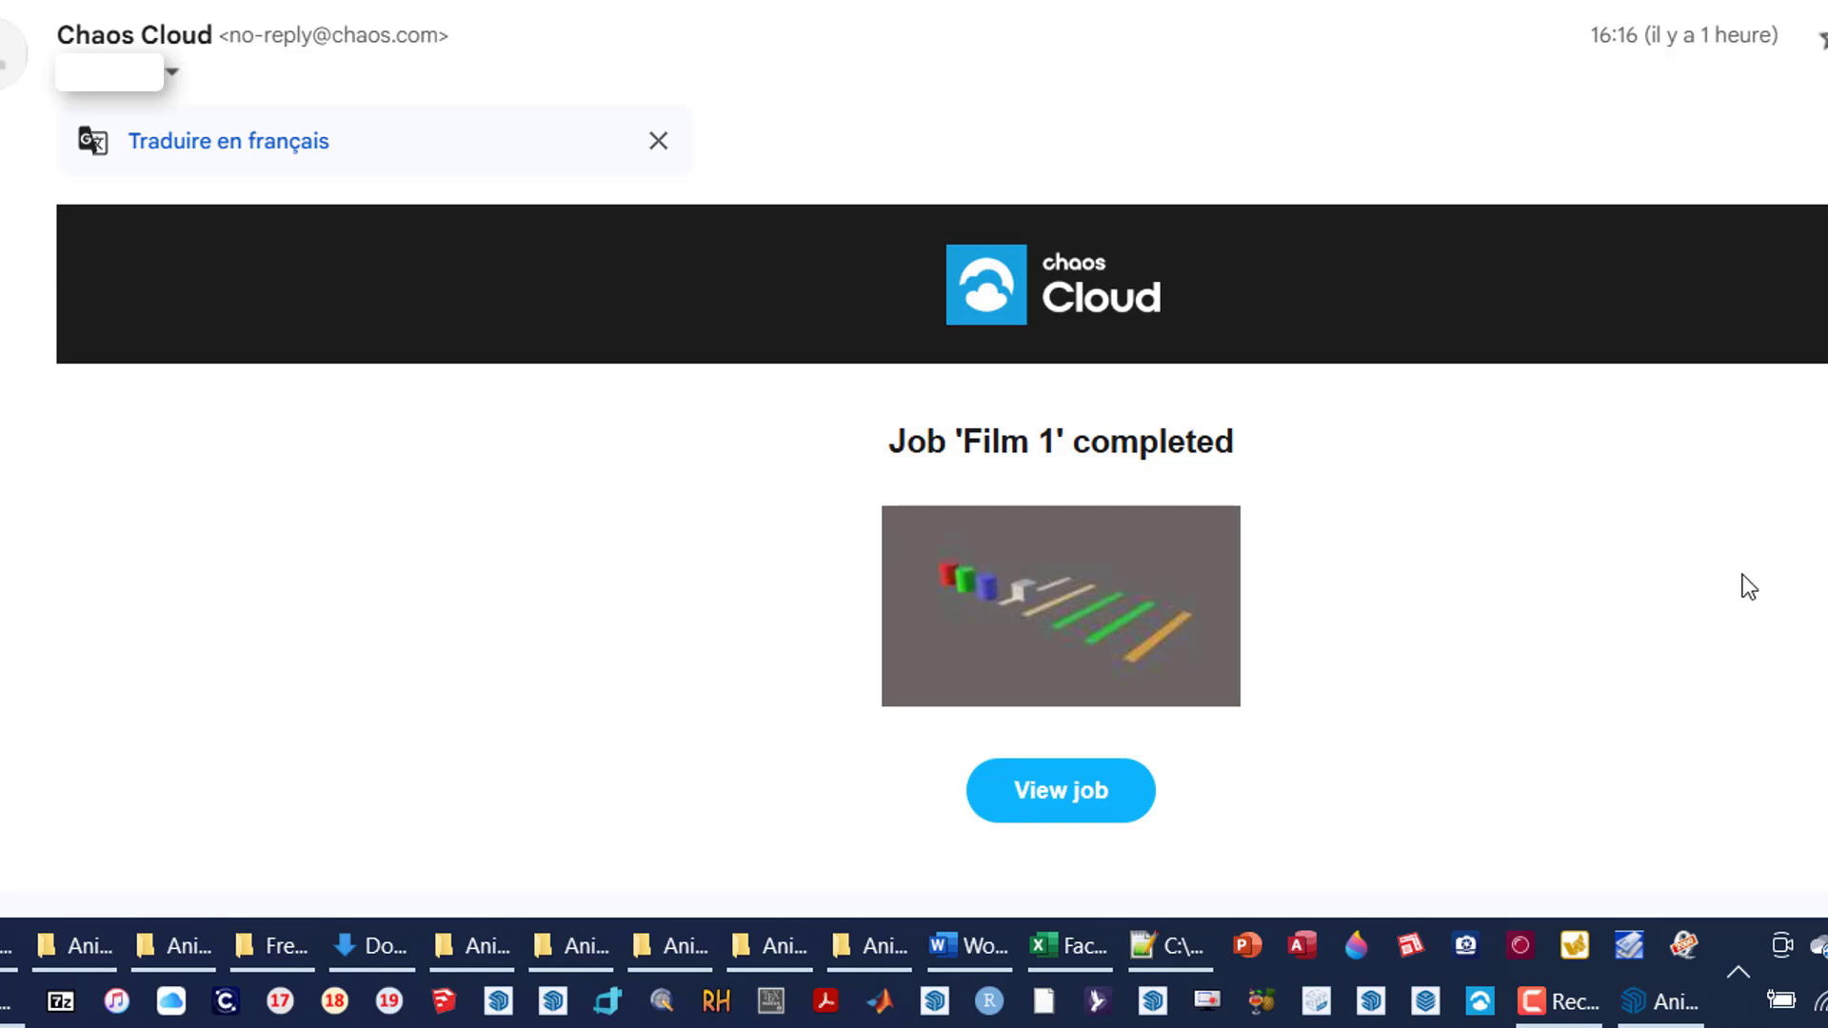
Switch to SketchUp, reopen the Animator editor and bring up the pending video generations for Film 1.
{"action": "left_click", "coordinate": [1667, 1001]}
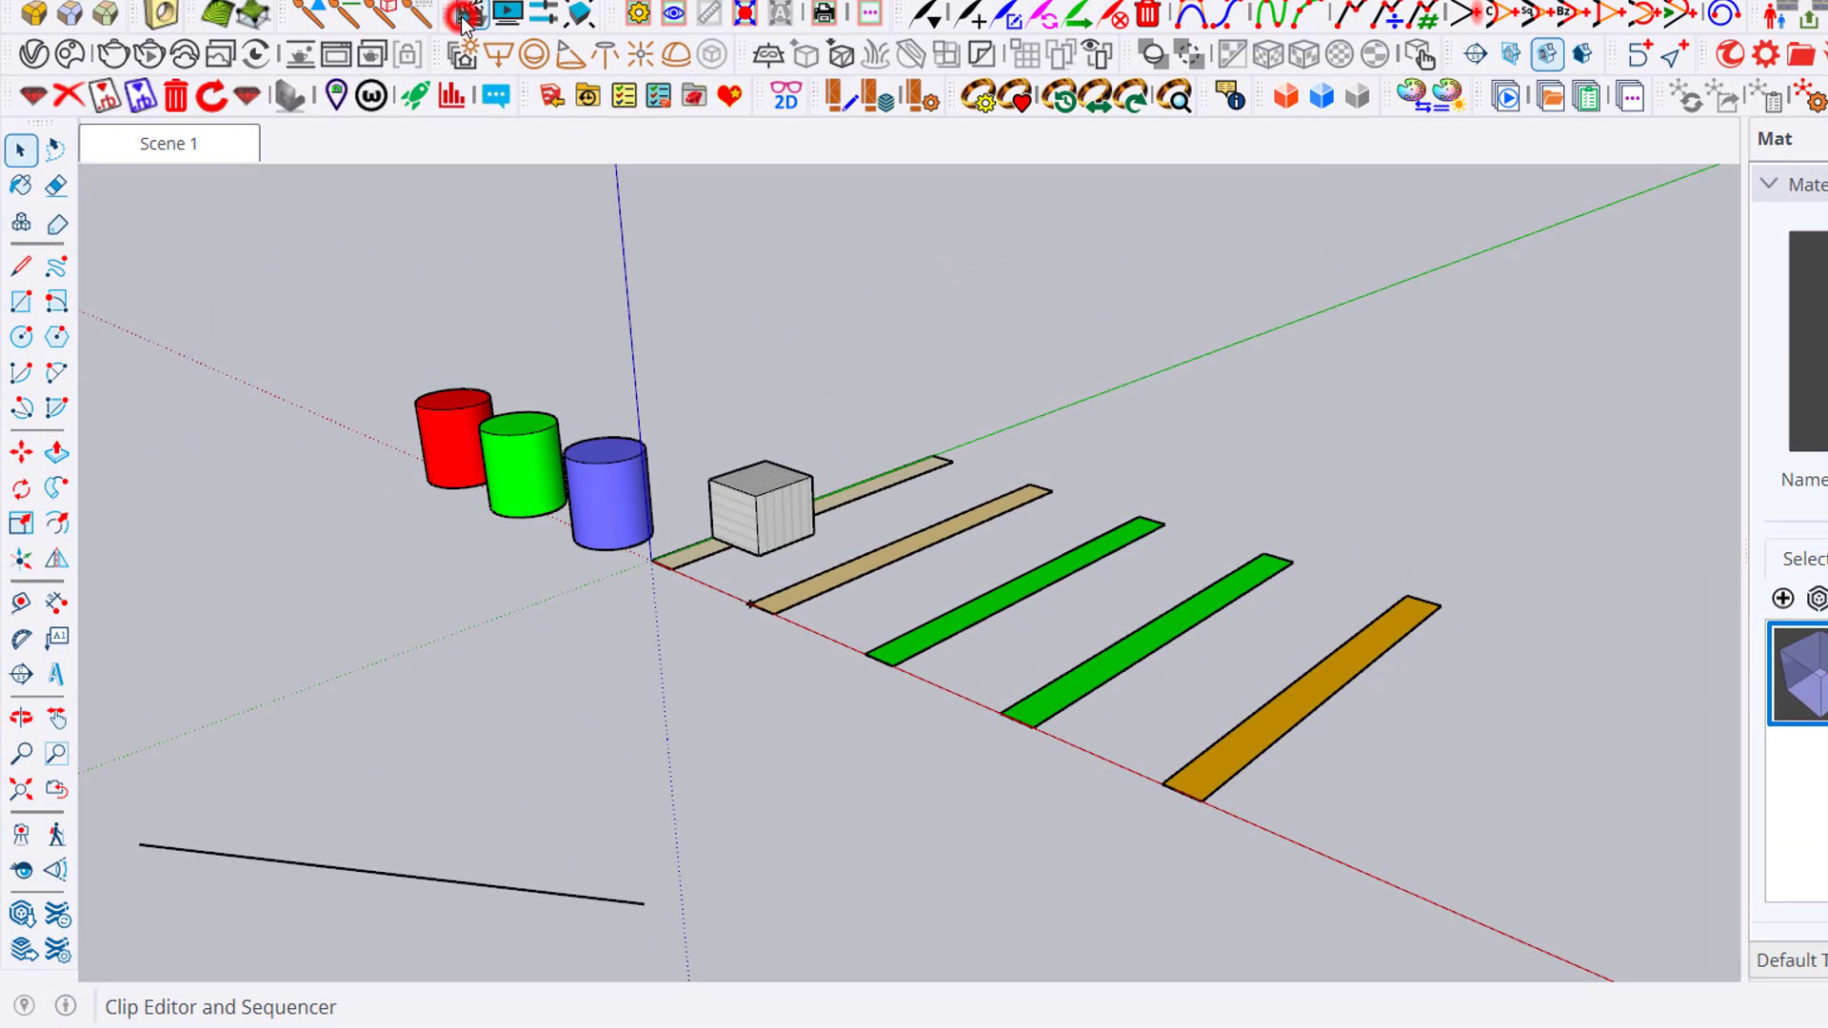
{"action": "left_click", "coordinate": [465, 14]}
{"action": "left_click", "coordinate": [856, 226]}
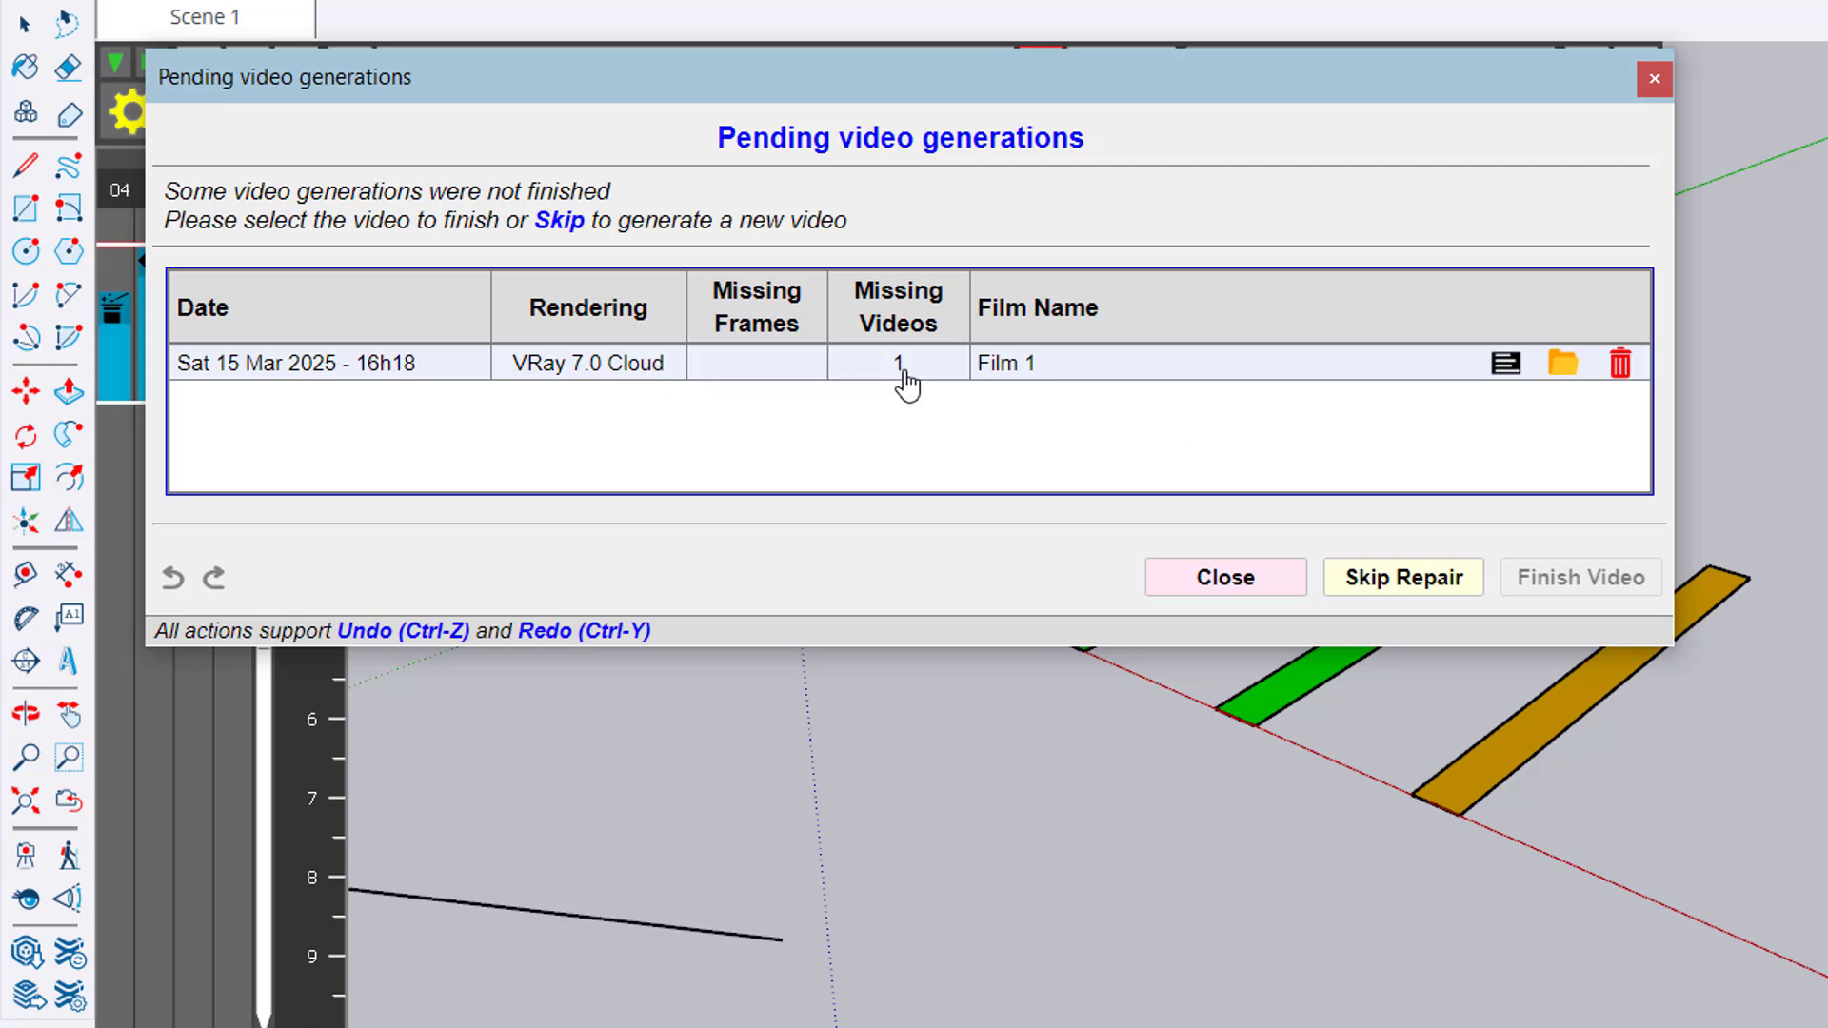
{"action": "mouse_move", "coordinate": [906, 384]}
Open the generation log of the pending Film 1 cloud video and move it clear of the pending generations list.
{"action": "left_click", "coordinate": [1503, 367]}
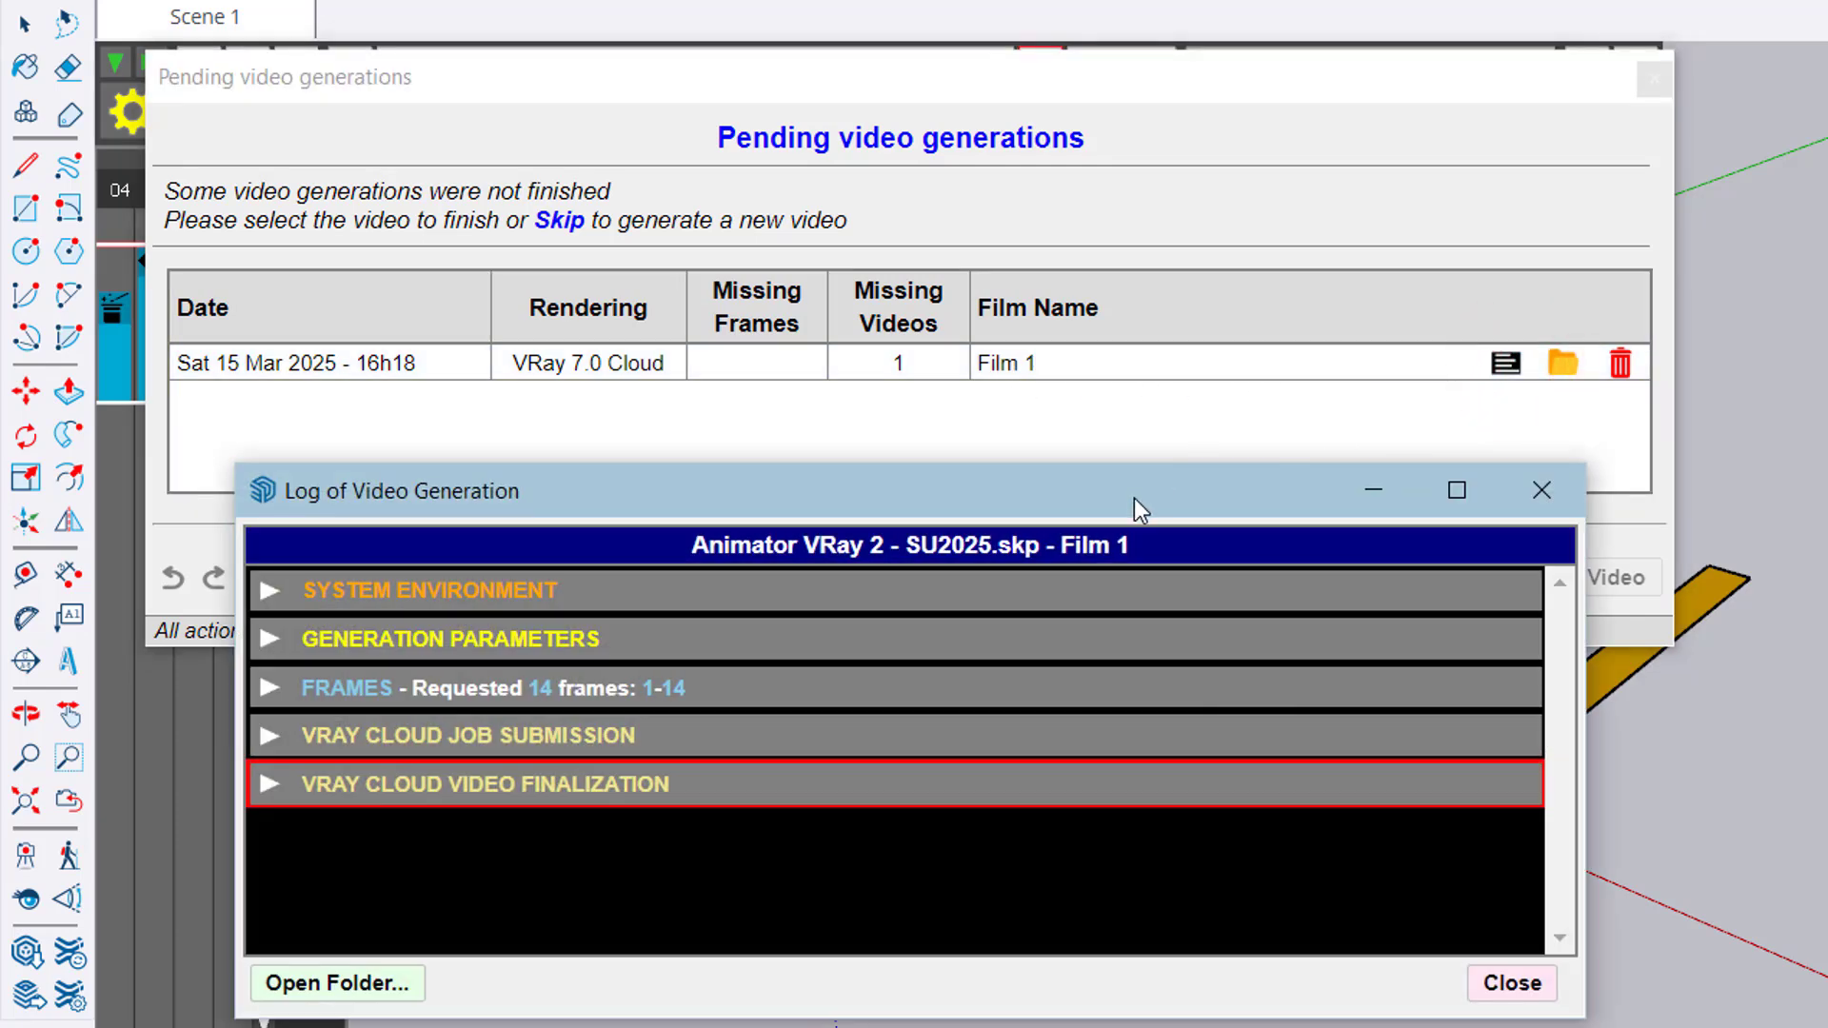
{"action": "left_click_drag", "start_coordinate": [1134, 499], "coordinate": [1143, 464]}
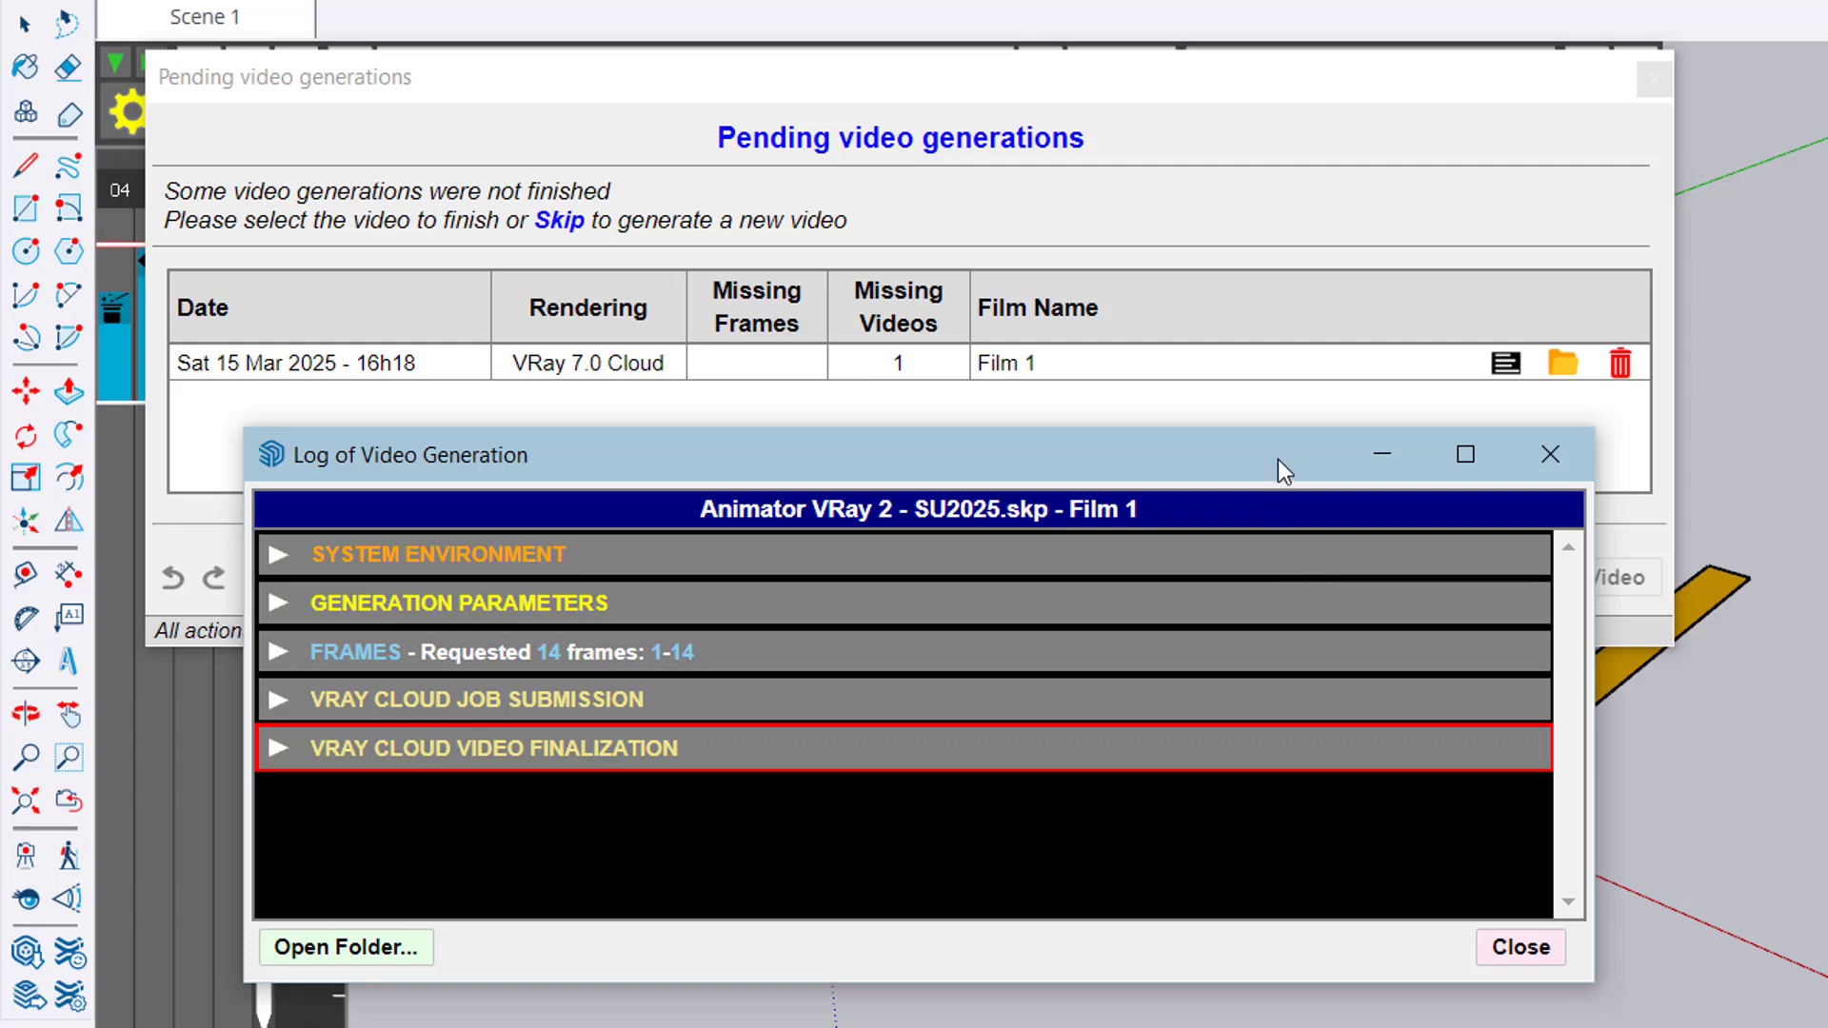
{"action": "left_click_drag", "start_coordinate": [1278, 459], "coordinate": [1282, 551]}
{"action": "left_click", "coordinate": [1383, 372]}
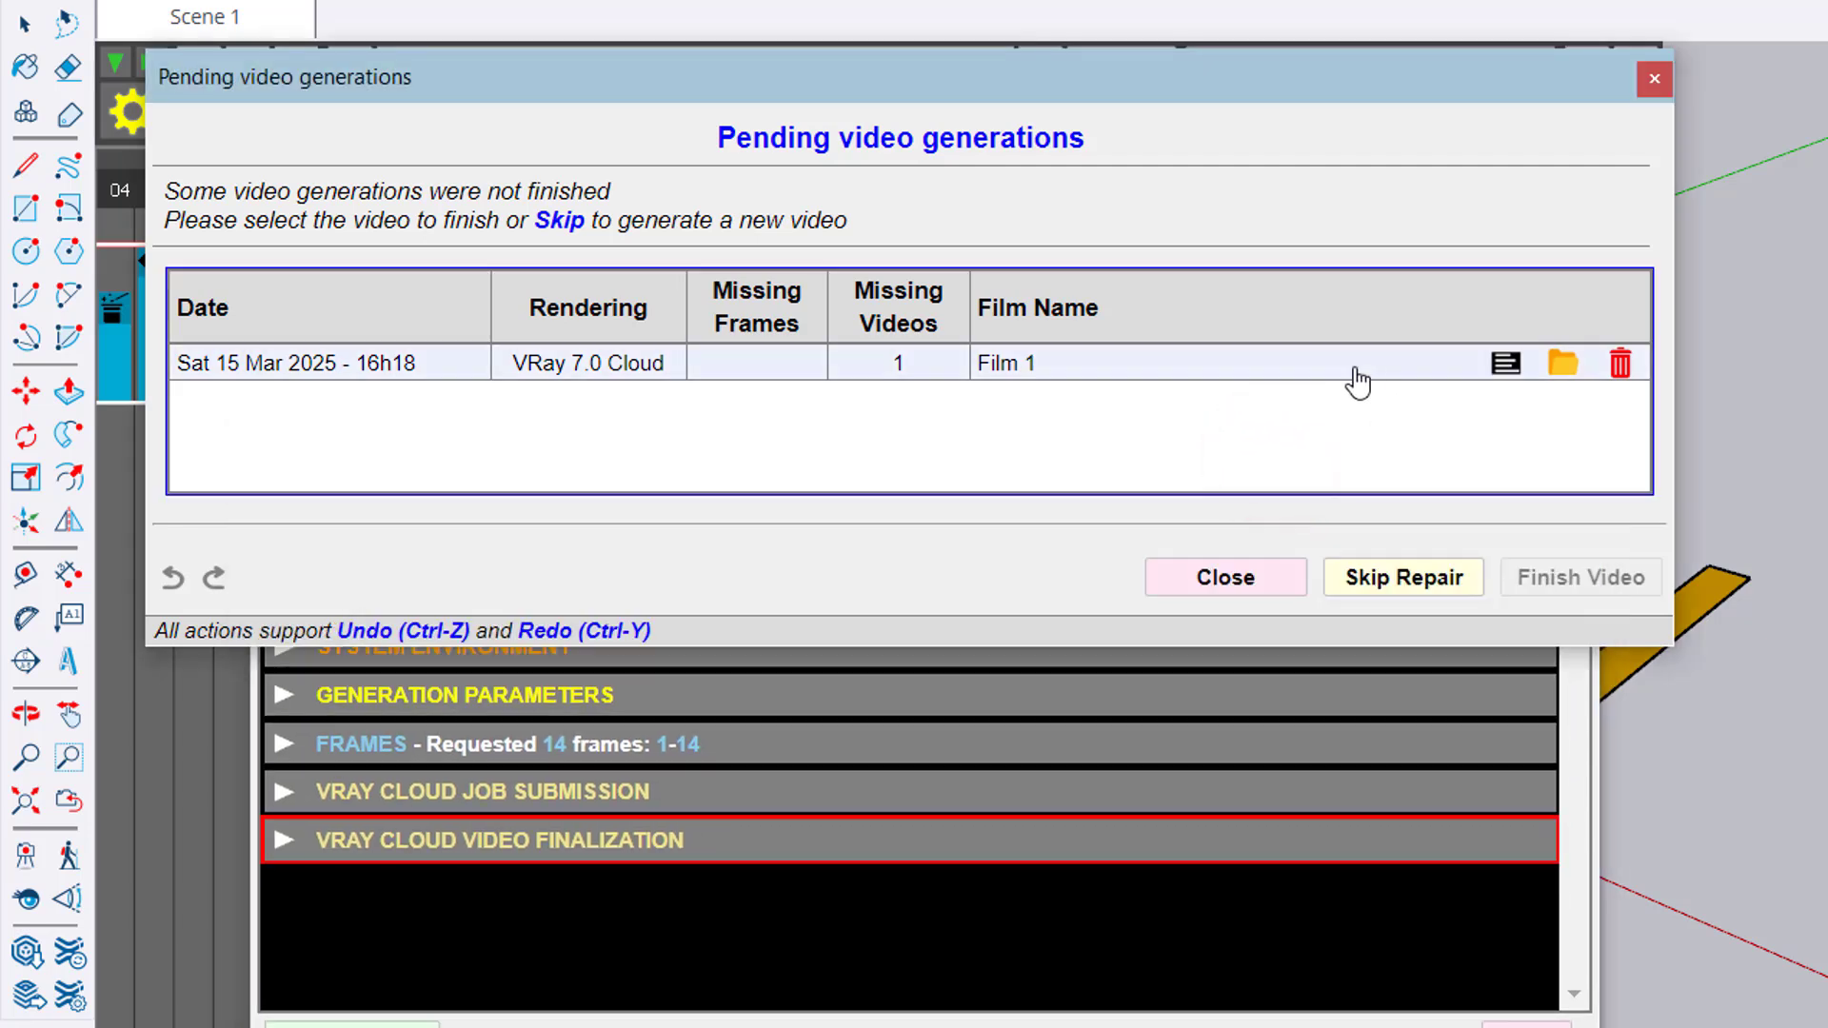
Finish the pending VRay 7.0 Cloud video of Film 1 by downloading its images and generating the videos.
{"action": "left_click", "coordinate": [1355, 367]}
{"action": "left_click", "coordinate": [1605, 578]}
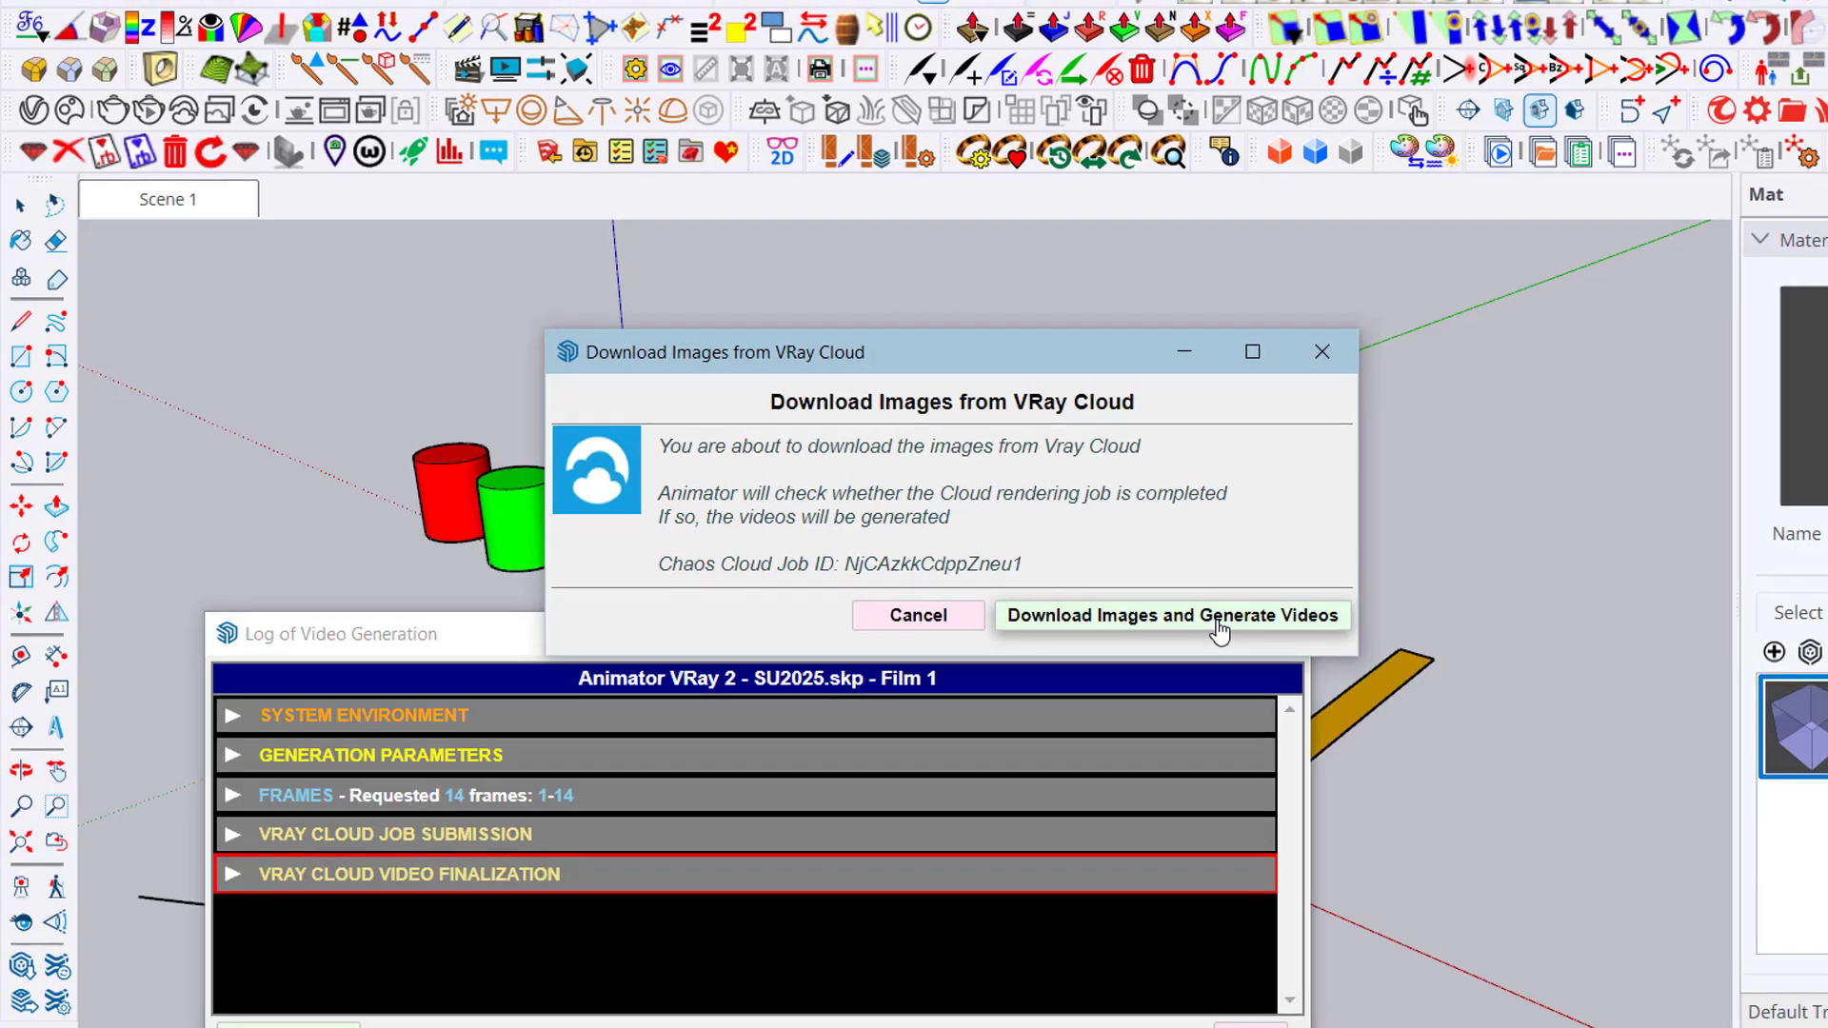
{"action": "left_click", "coordinate": [1220, 629]}
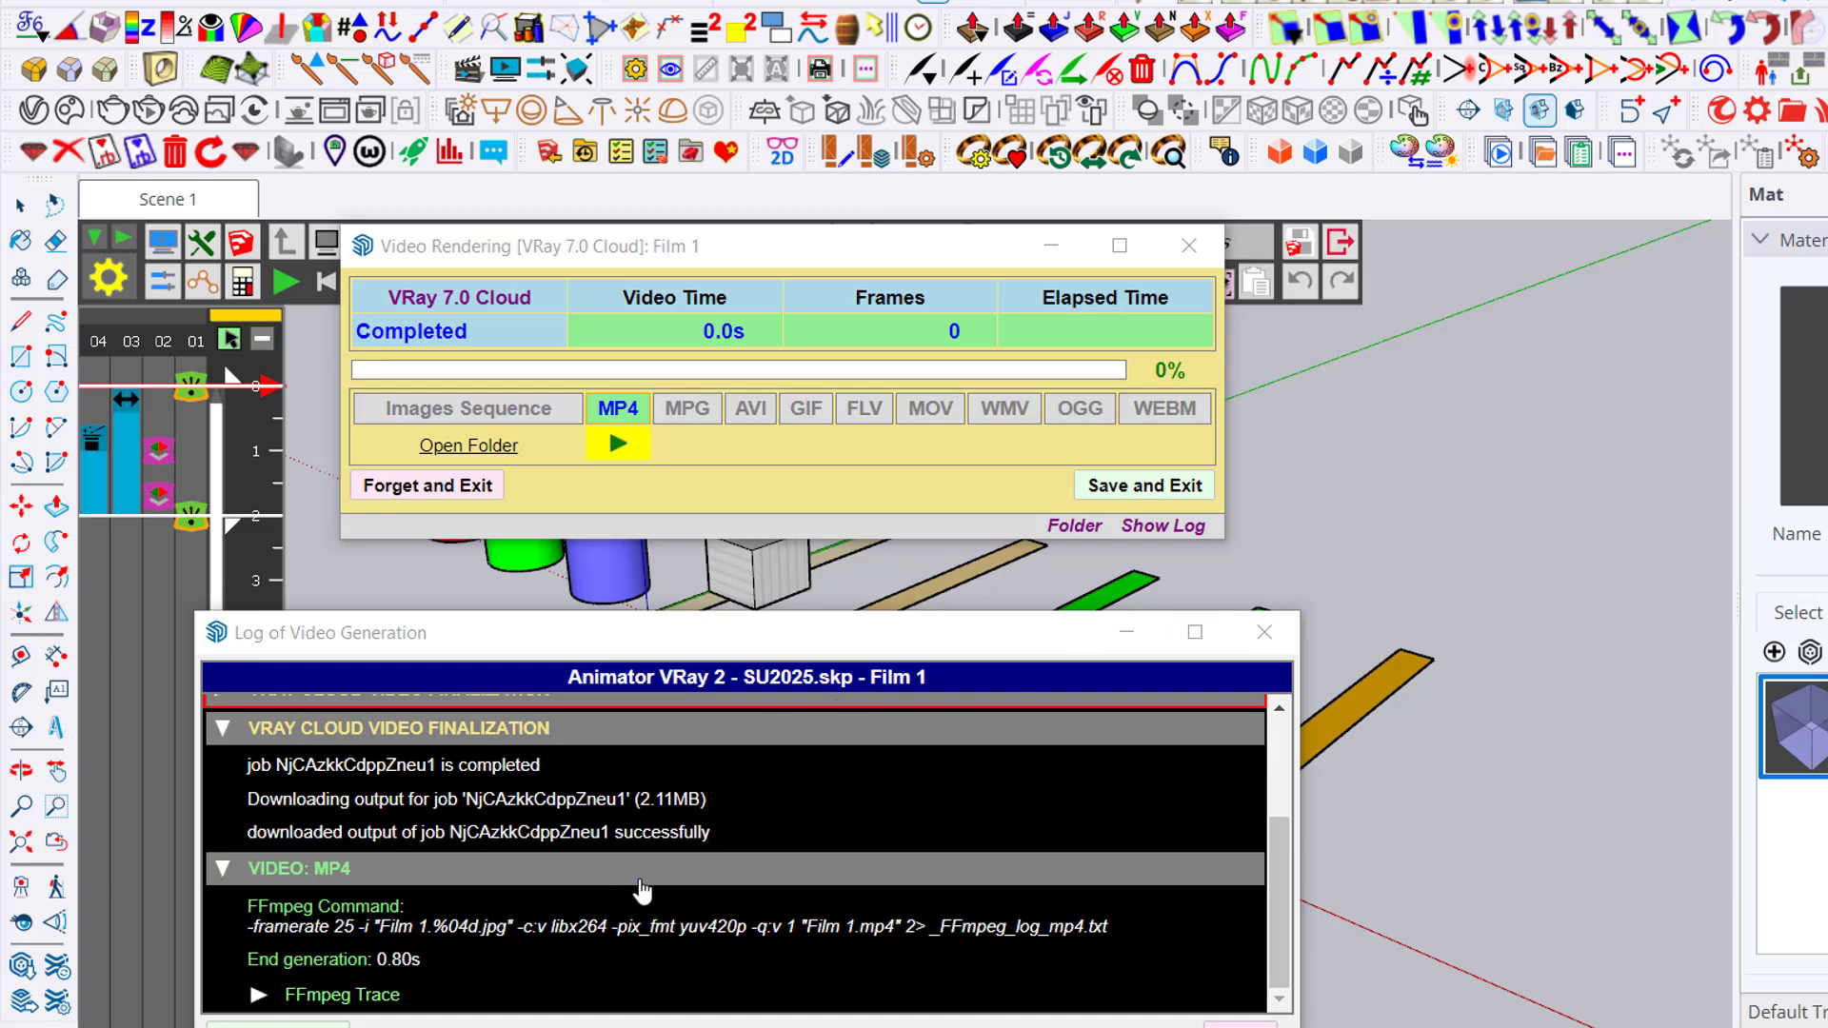
Review the cloud finalization log, play the resulting MP4 and close the media player.
{"action": "scroll", "coordinate": [636, 835], "scroll_direction": "up", "scroll_amount": 2}
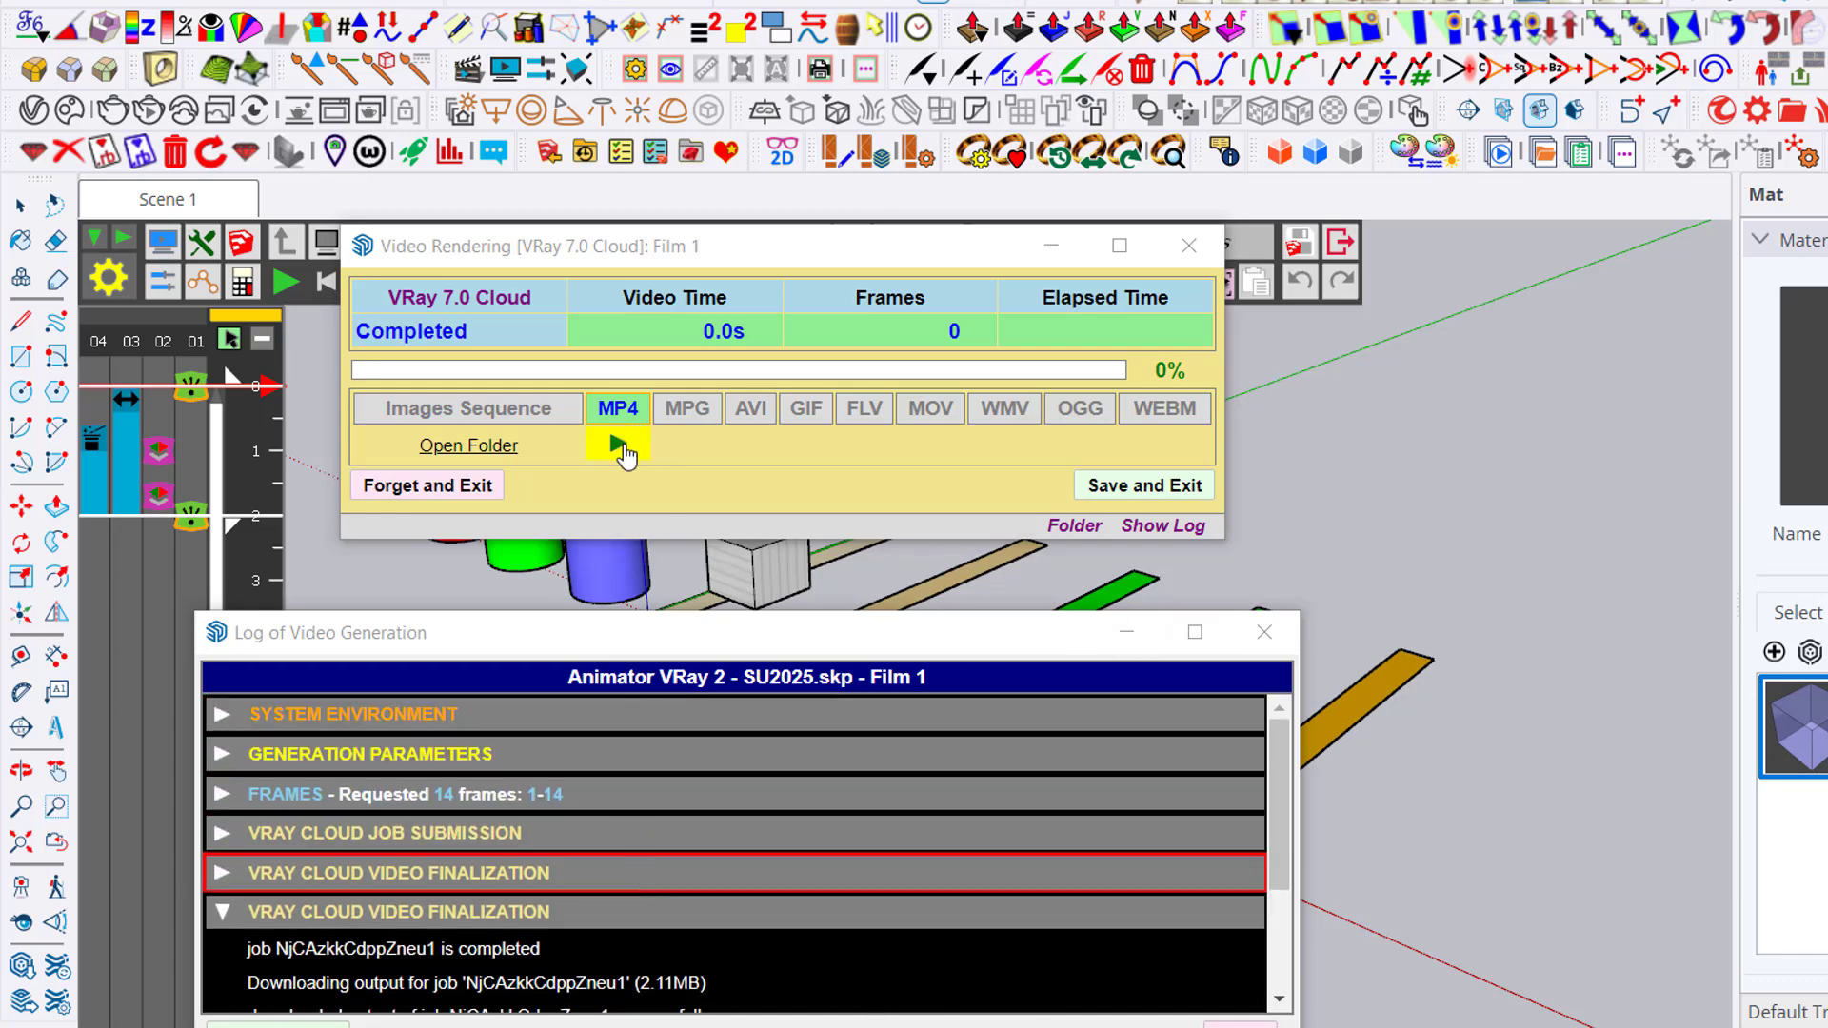
{"action": "left_click", "coordinate": [619, 448]}
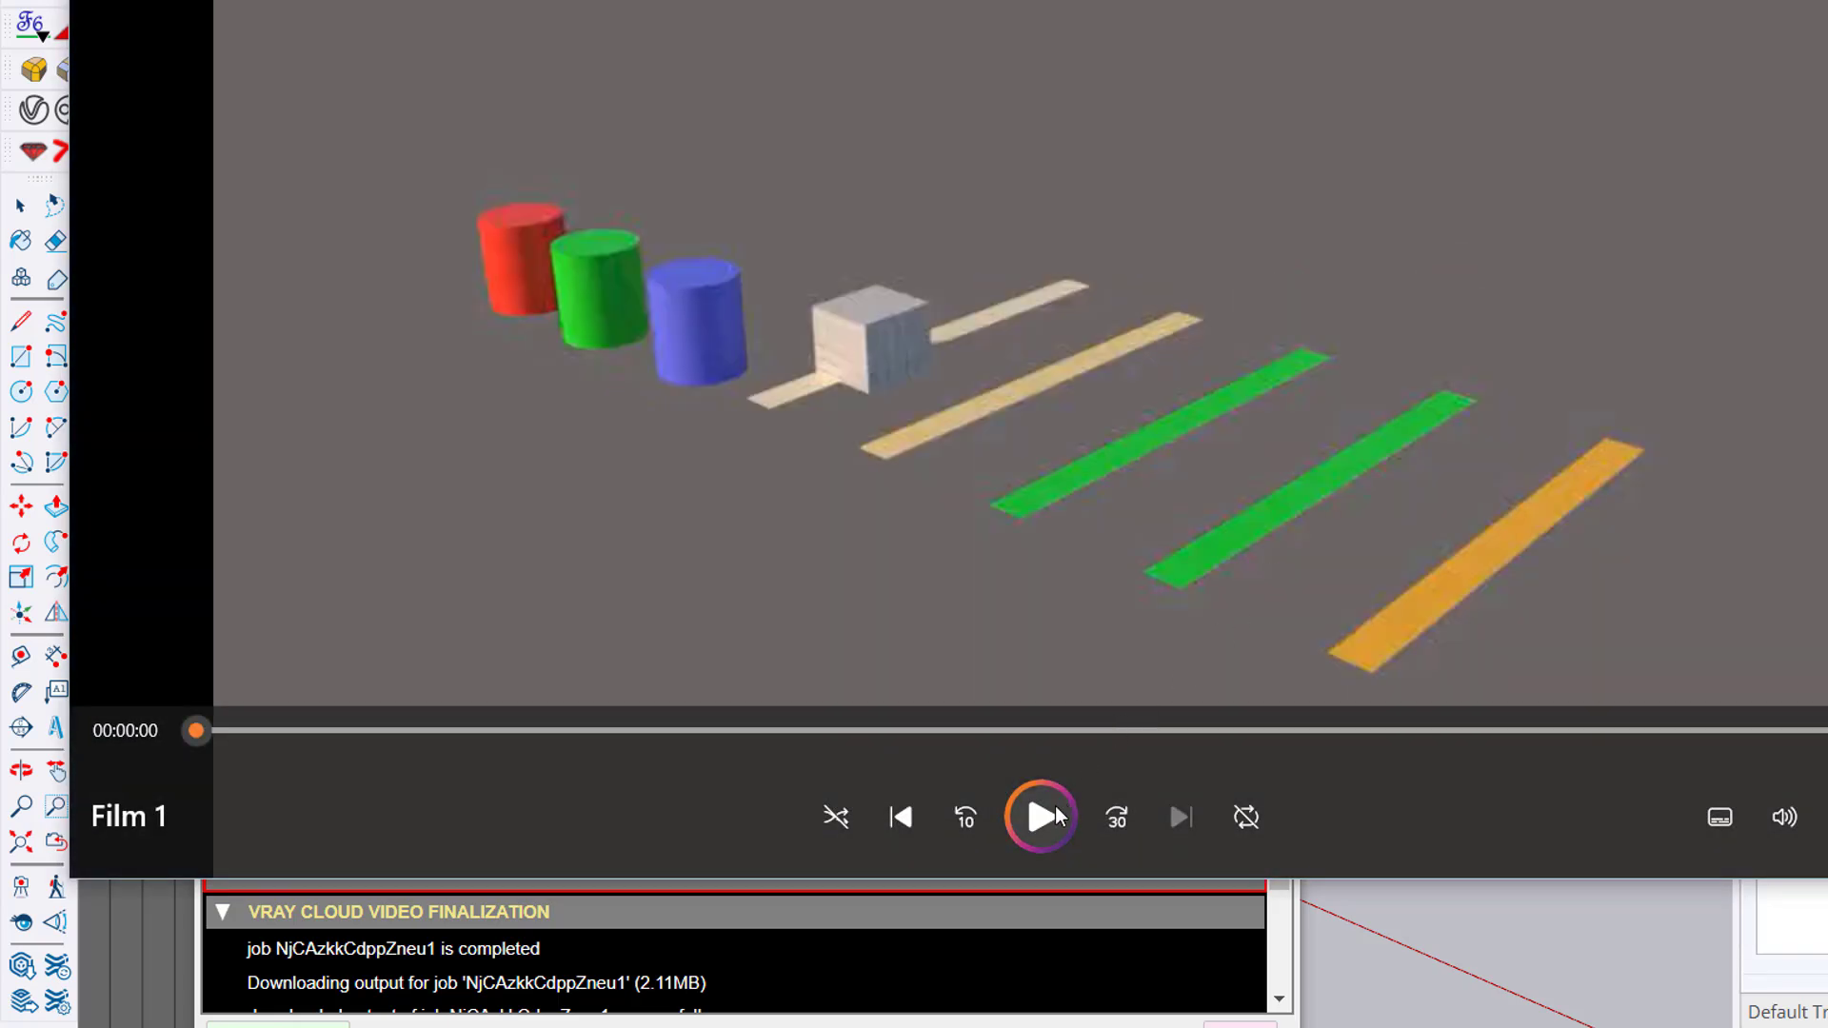
{"action": "left_click", "coordinate": [1055, 805]}
{"action": "key", "text": "alt+F4"}
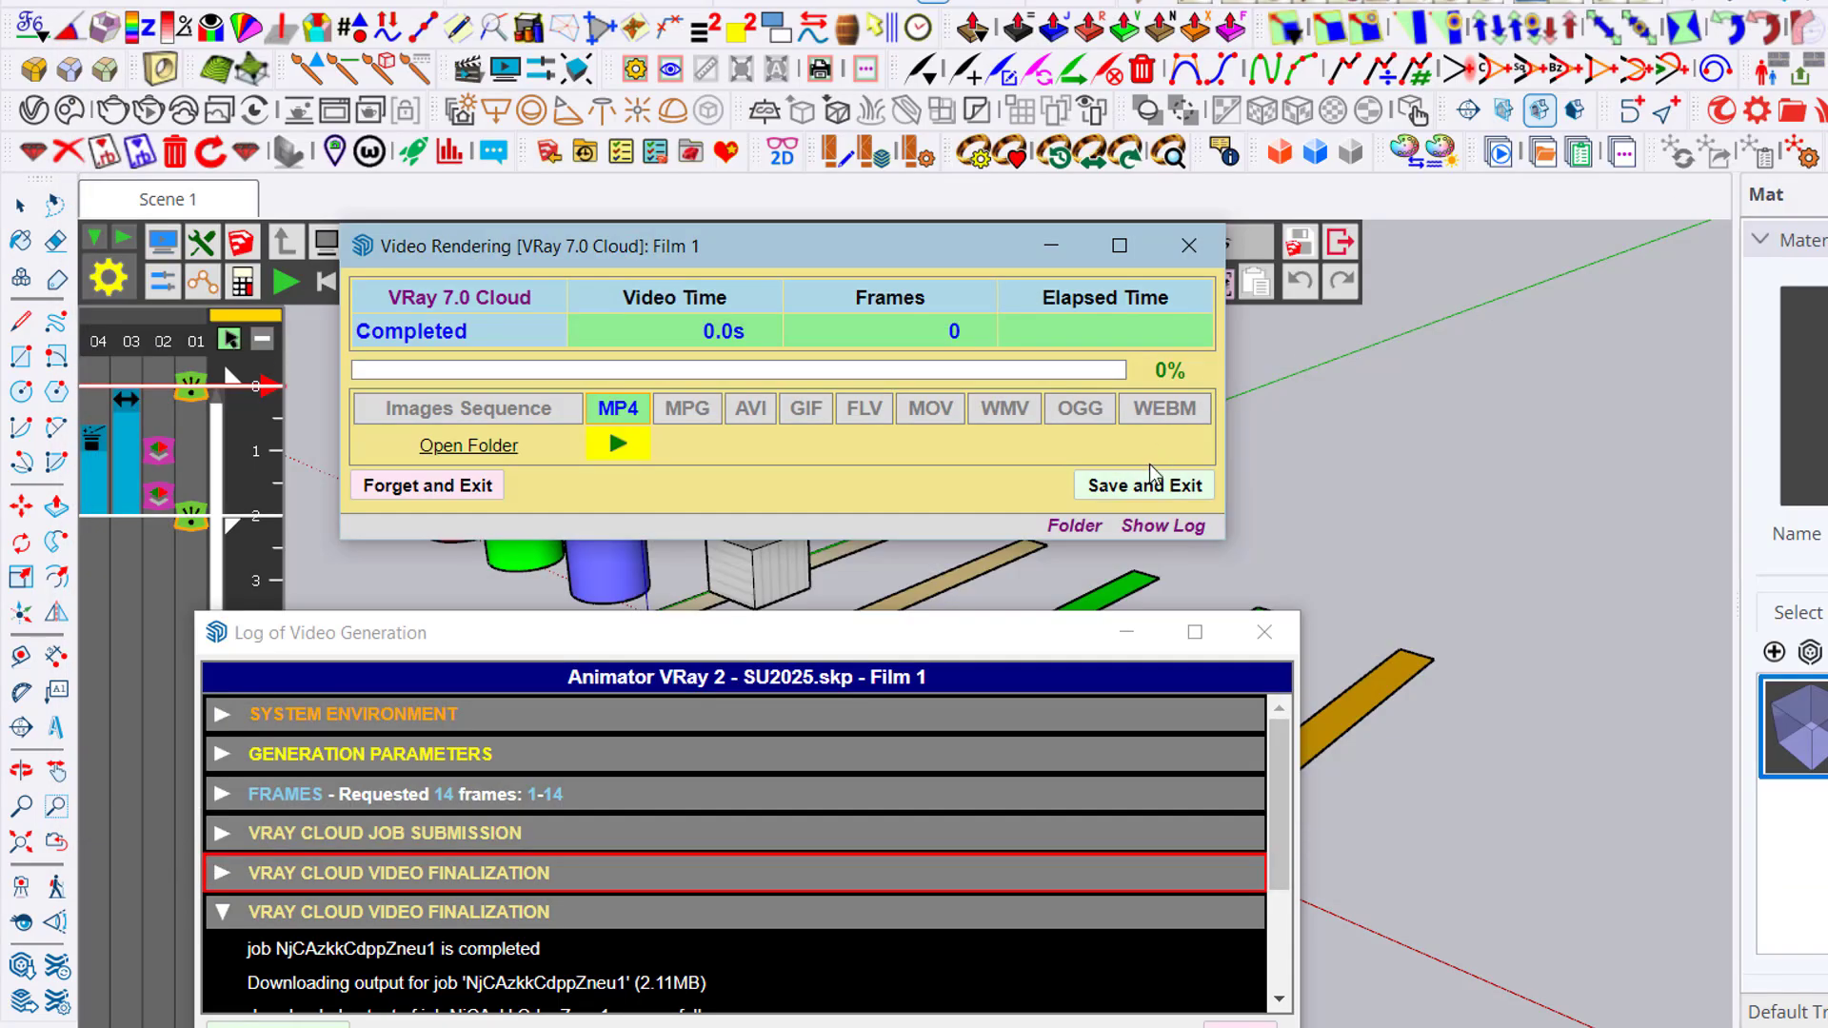